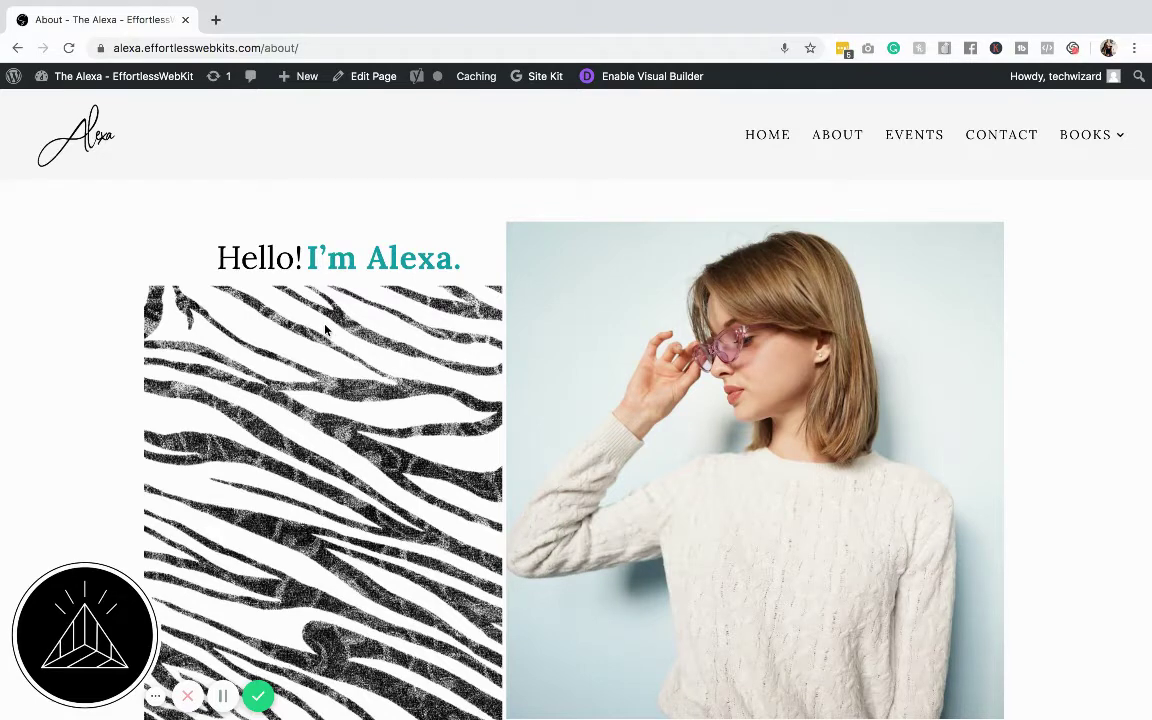
Scroll through the About page to the bottom and back up to the top.
scroll(325, 330, down, 3)
scroll(325, 330, down, 1)
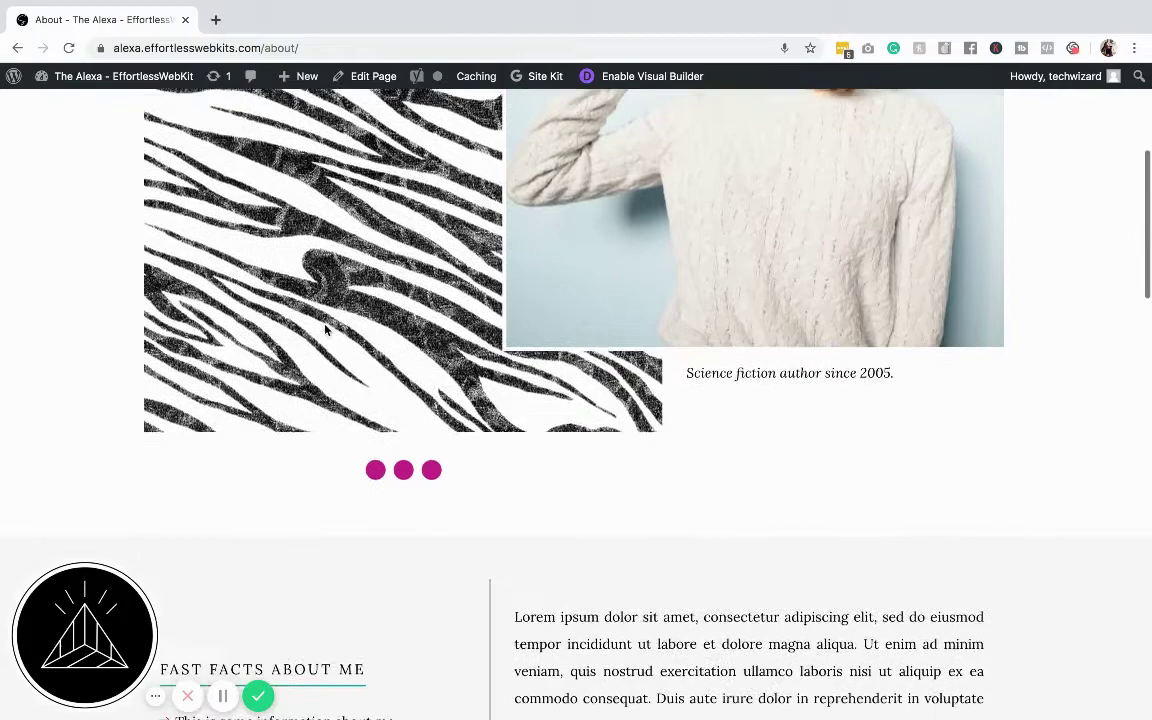
scroll(325, 330, down, 1)
scroll(325, 330, down, 4)
scroll(325, 330, down, 2)
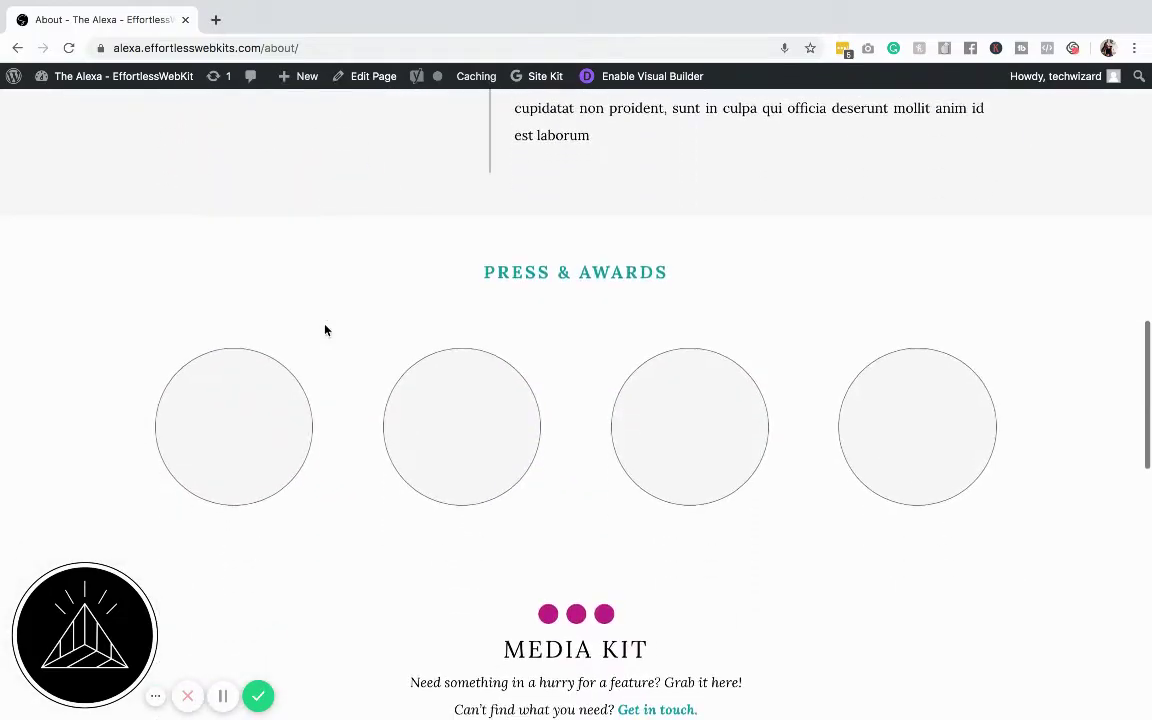
scroll(325, 330, up, 8)
scroll(325, 330, up, 2)
scroll(325, 330, up, 5)
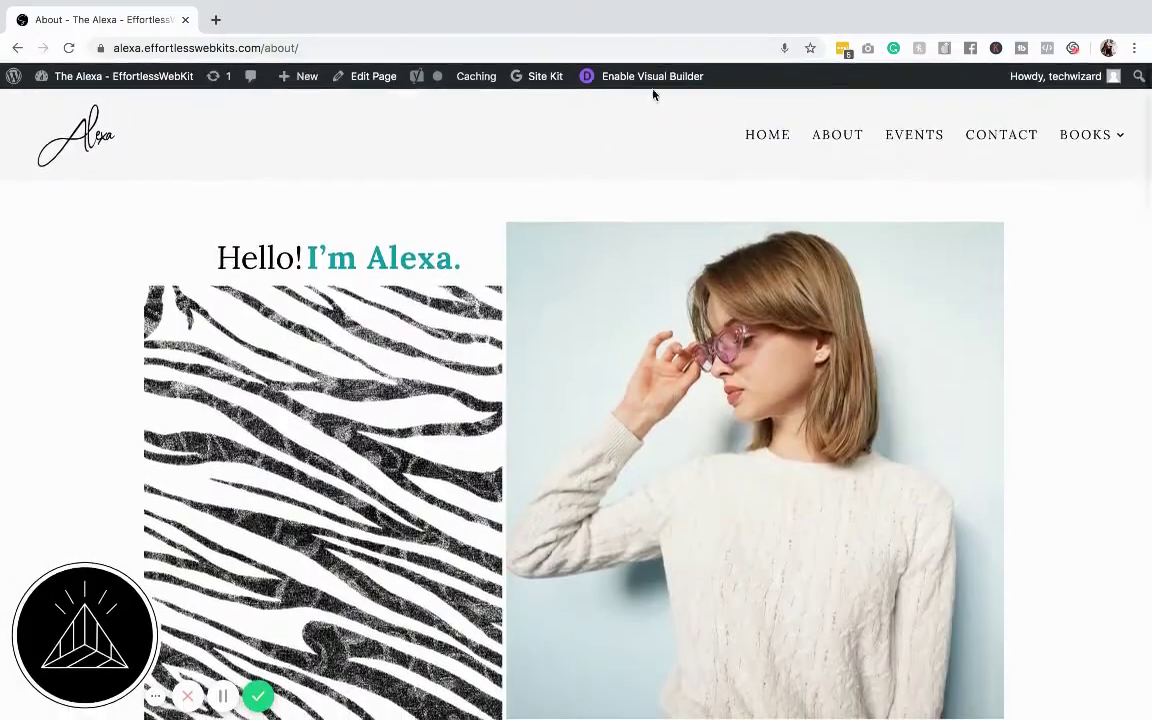
Launch the visual builder on the About page and scroll down to the Fast Facts section.
click(659, 80)
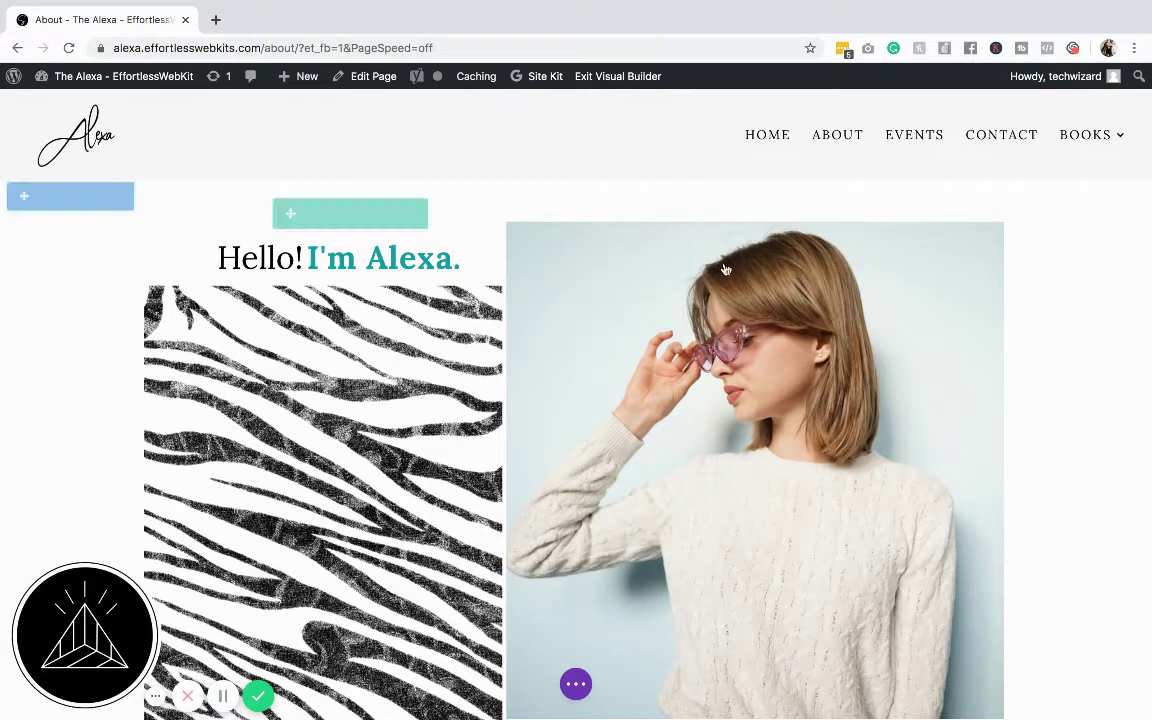
mouse_move(646, 285)
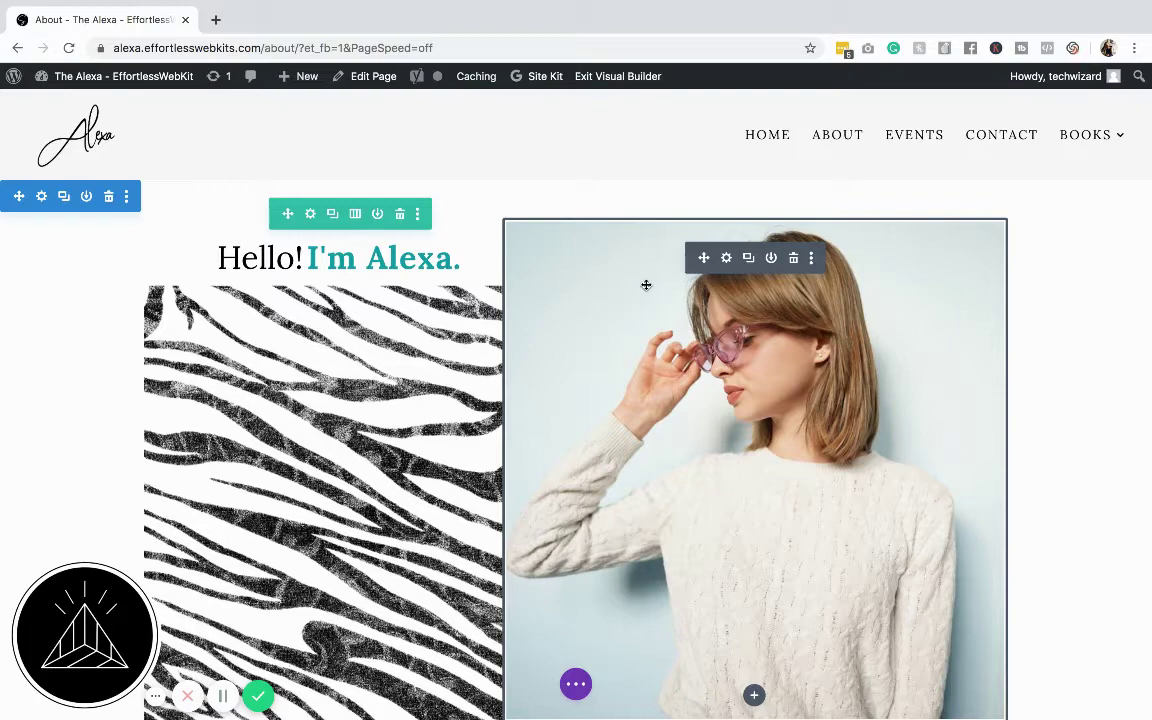
scroll(510, 353, down, 2)
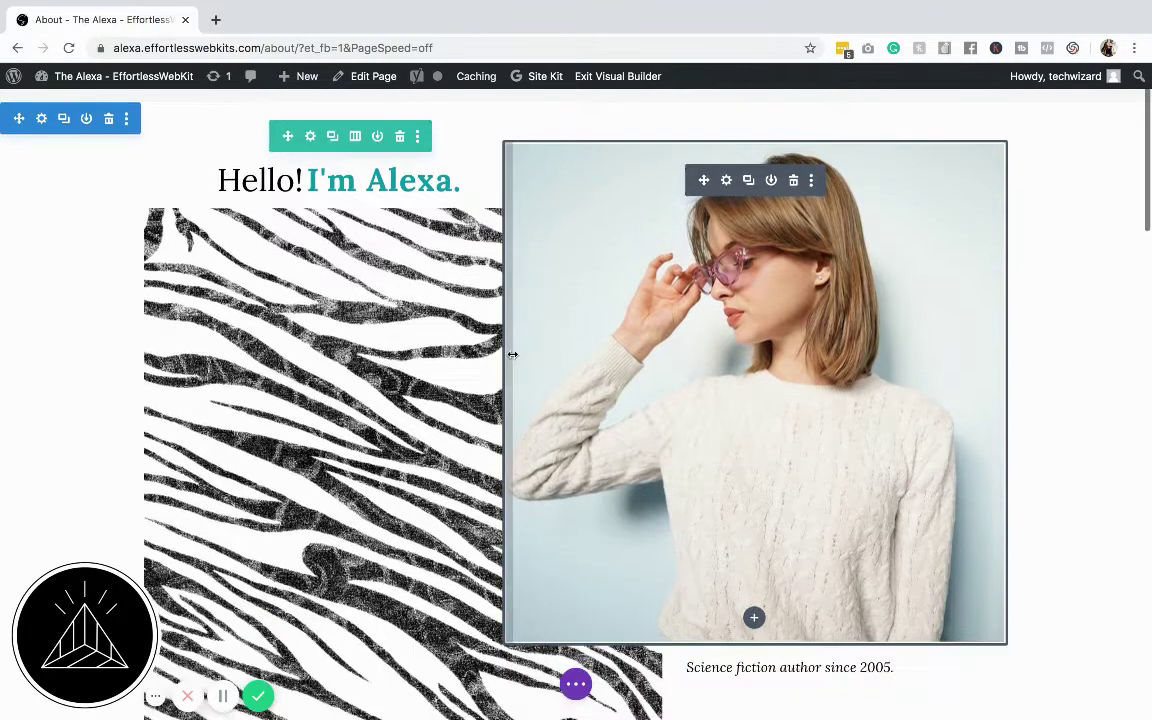
scroll(510, 353, down, 5)
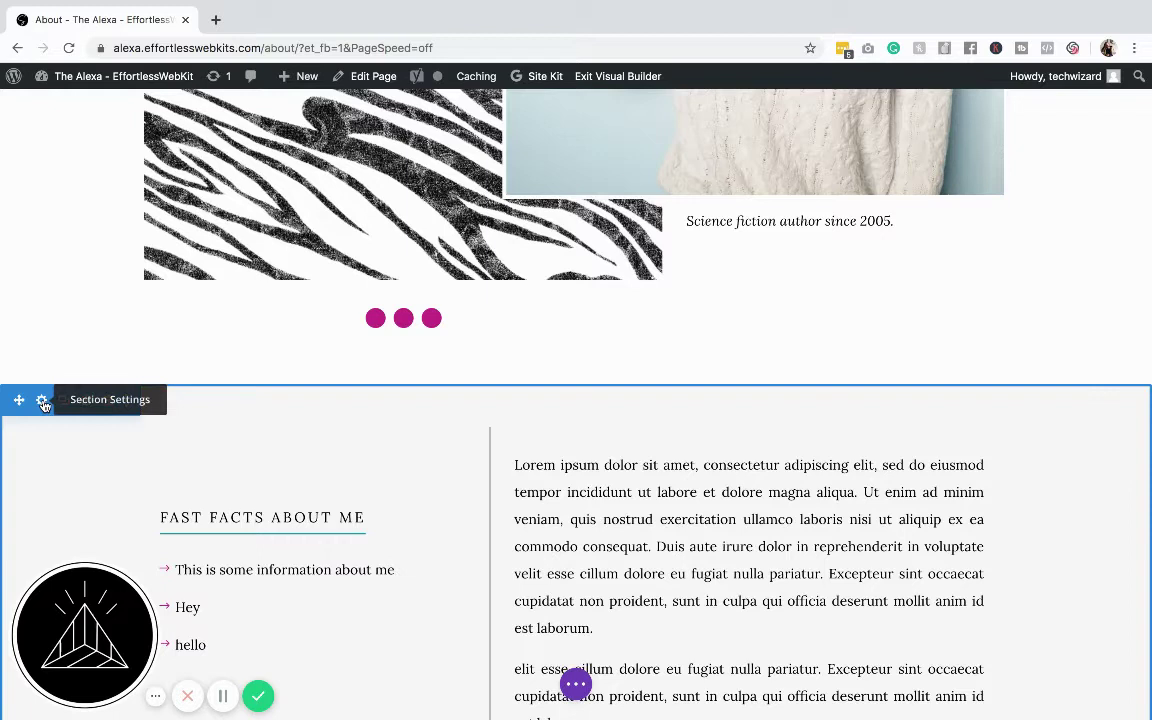
Copy the whole 'Fast Facts About Me' section.
right_click(43, 404)
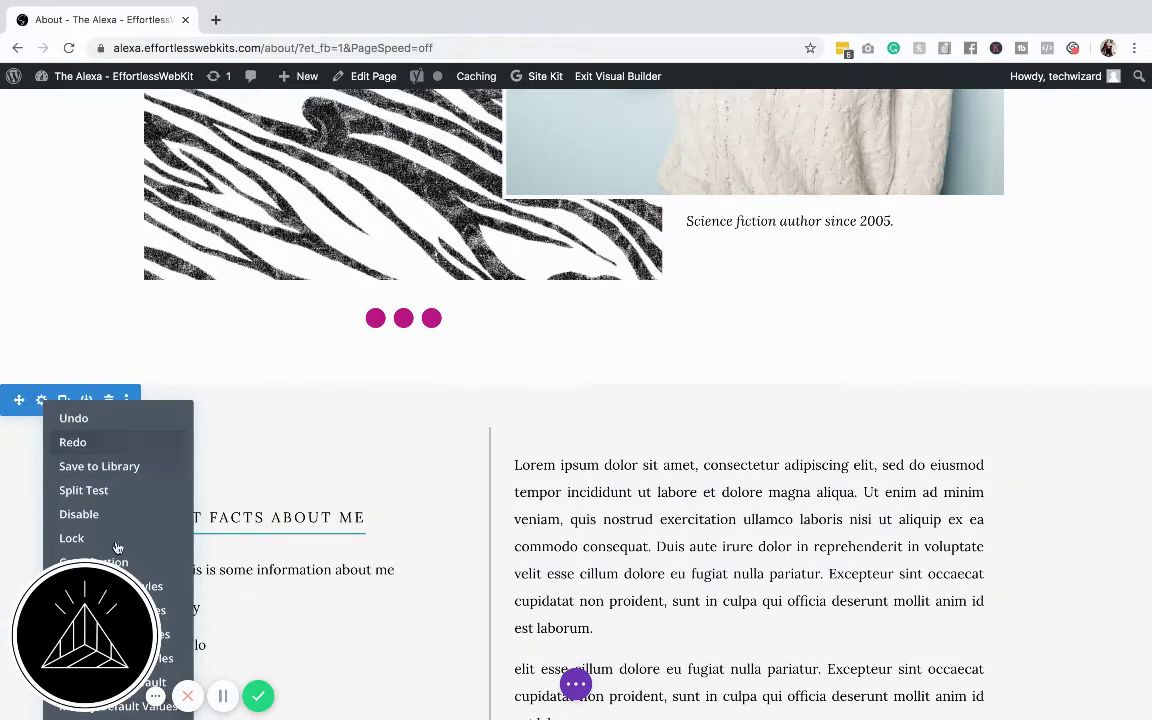
key(Escape)
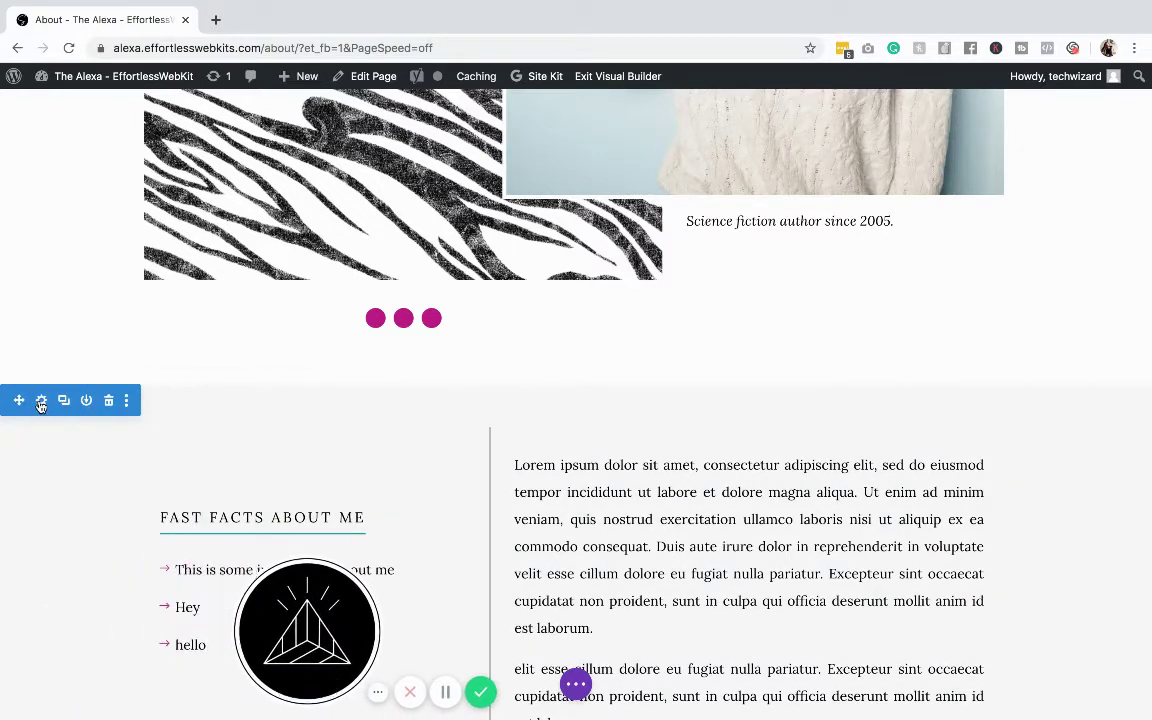
right_click(41, 404)
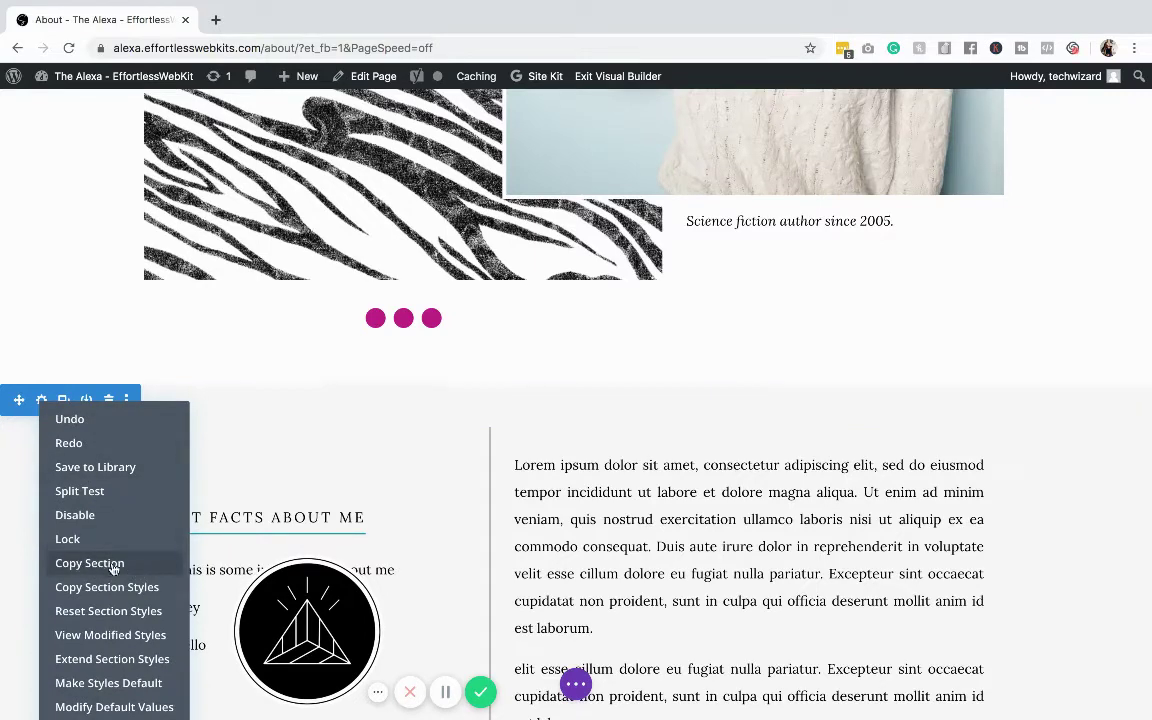
click(113, 565)
Paste the Fast Facts section below the 'Come meet me at an event!' section.
scroll(112, 564, down, 5)
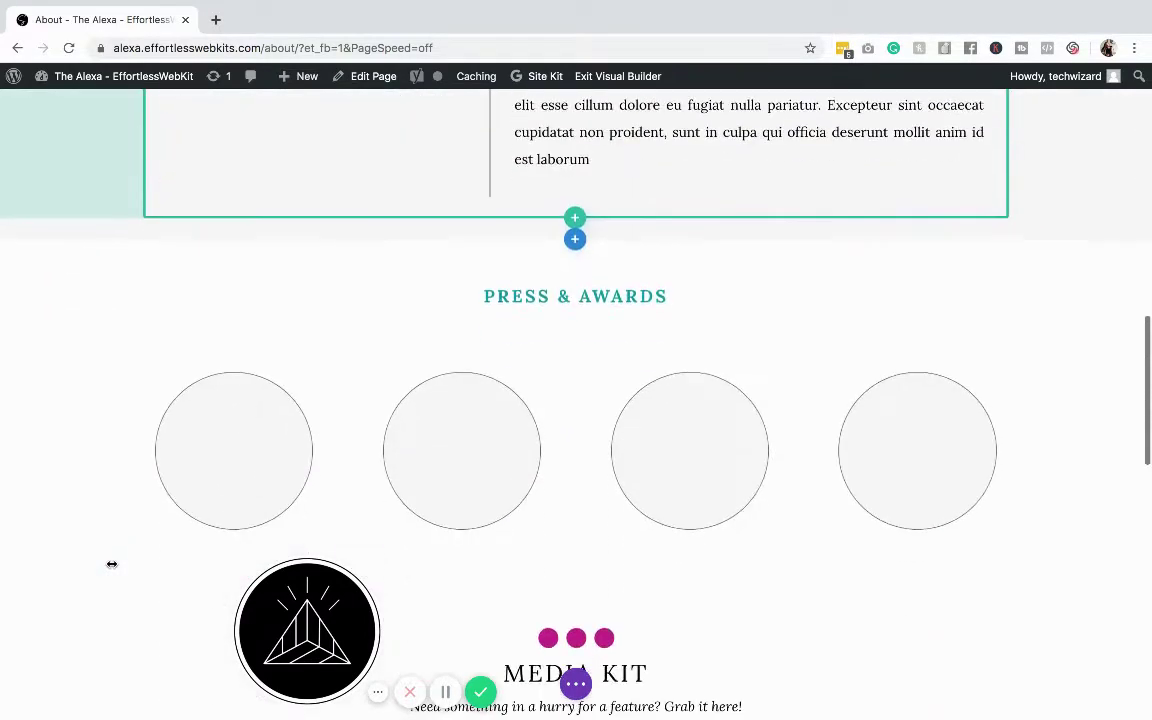
scroll(112, 564, down, 3)
scroll(112, 564, down, 2)
scroll(262, 514, down, 1)
scroll(599, 272, down, 1)
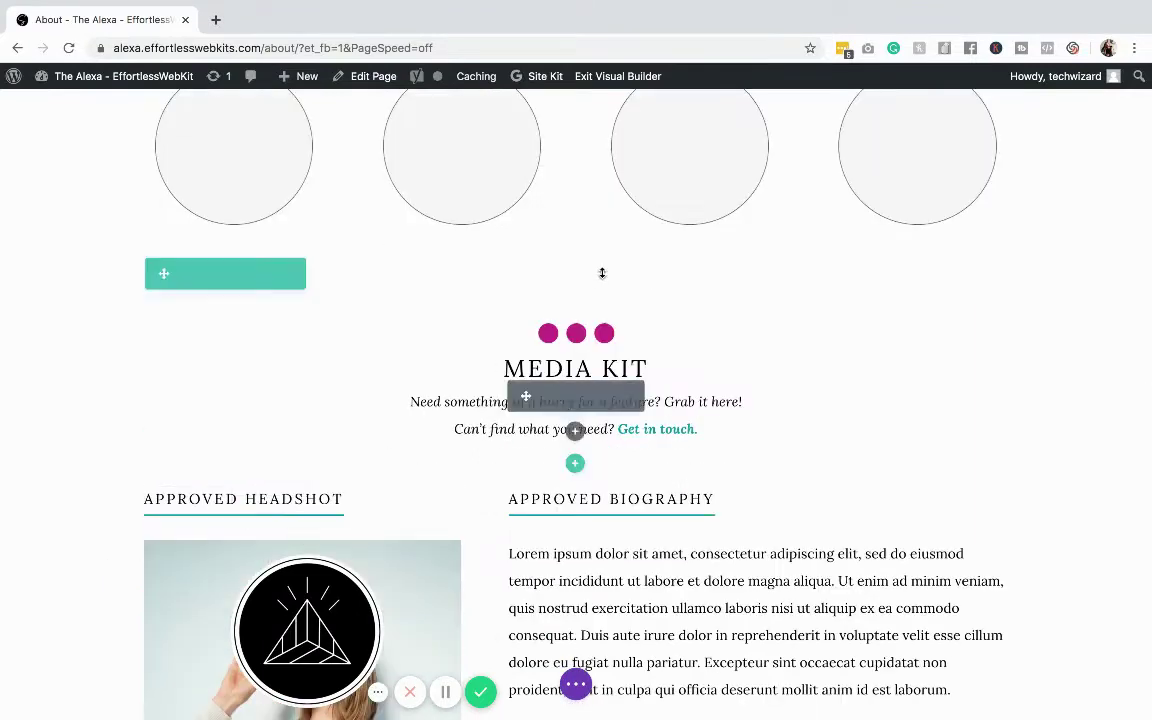
scroll(599, 320, down, 2)
scroll(598, 340, down, 4)
scroll(585, 400, down, 2)
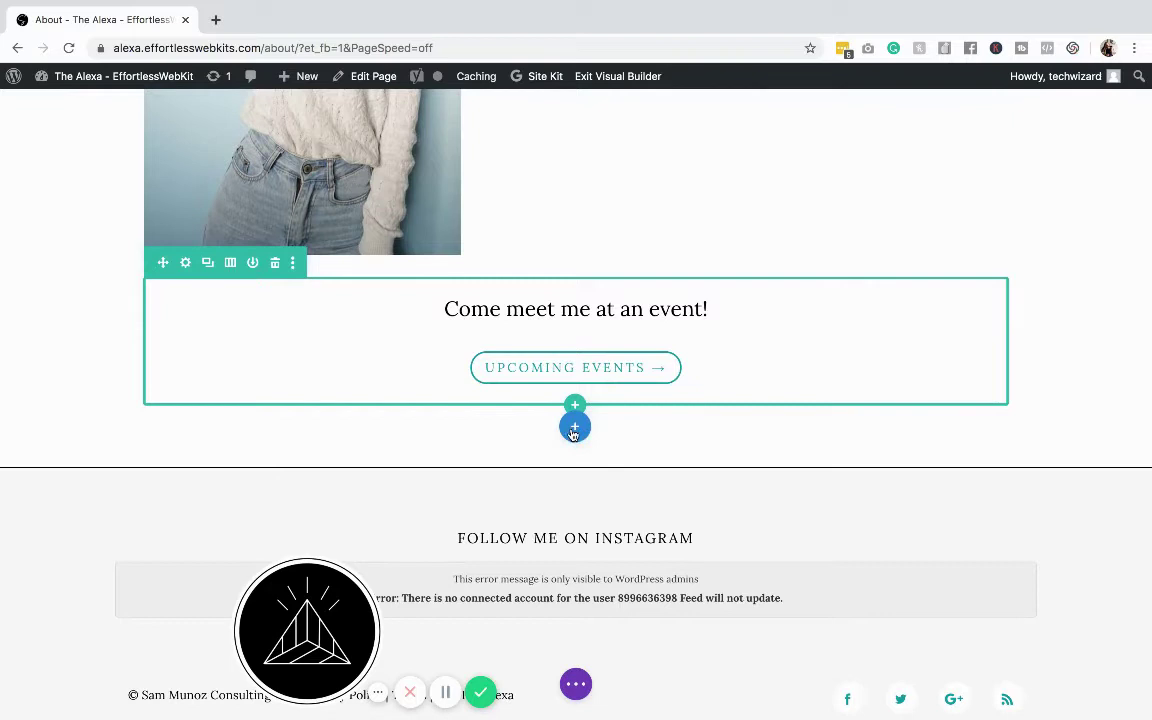
right_click(576, 432)
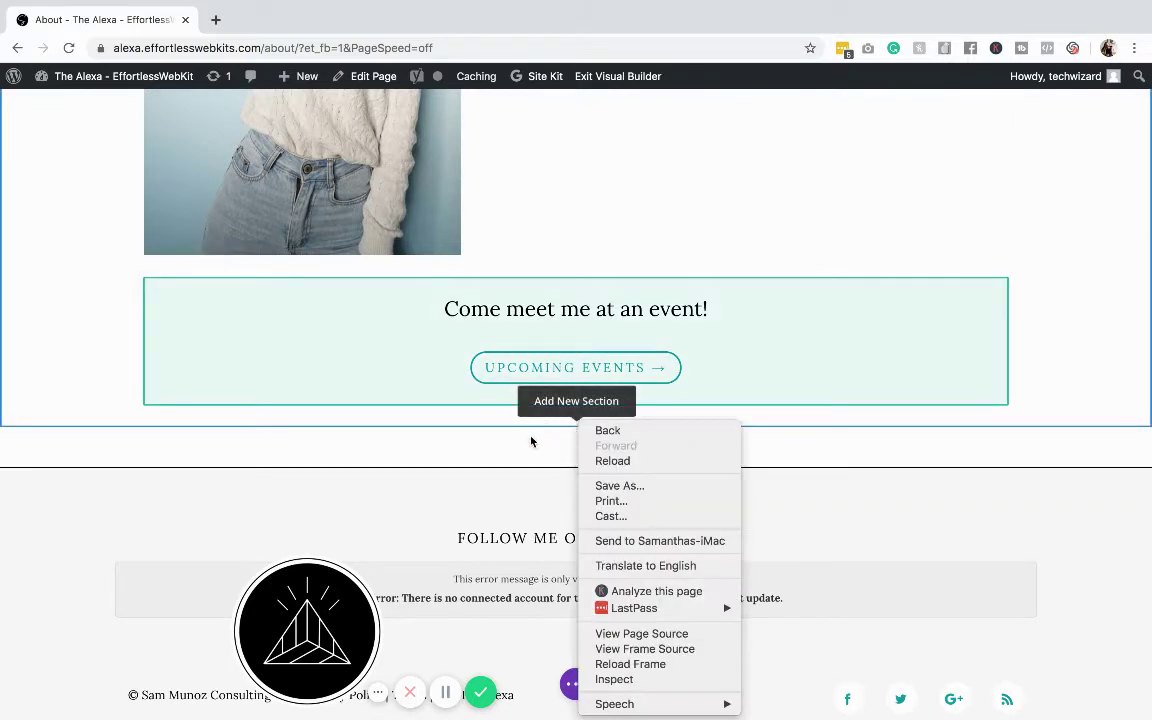
click(577, 434)
right_click(576, 432)
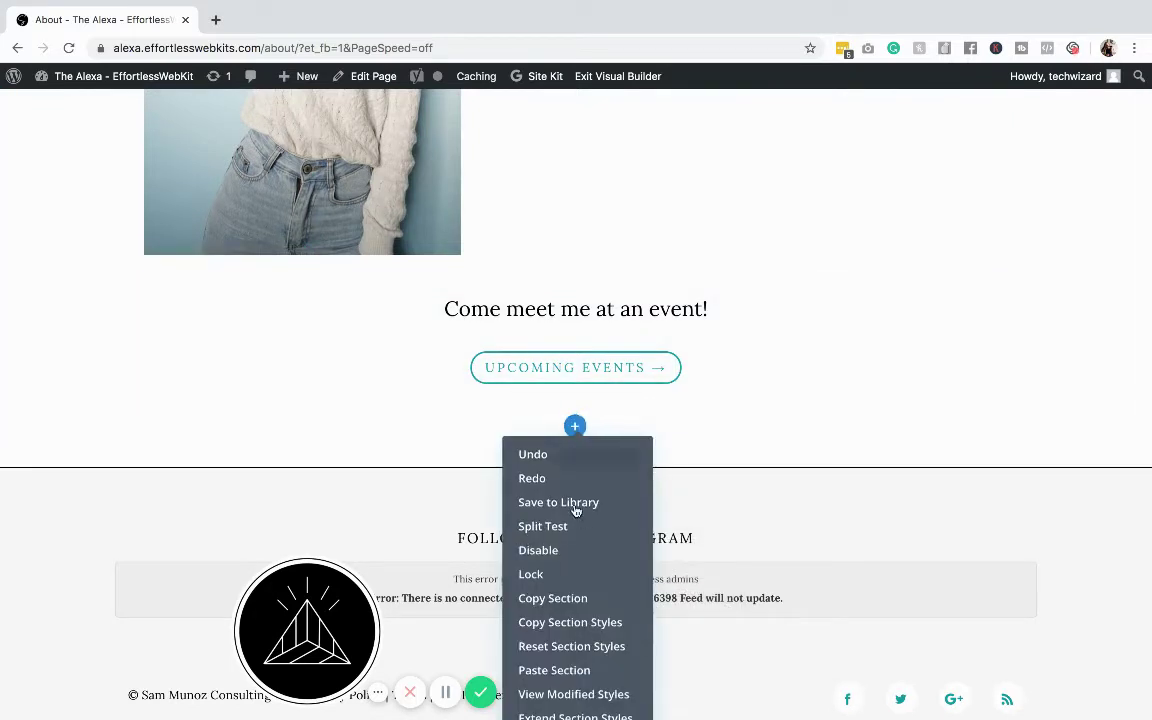
click(555, 669)
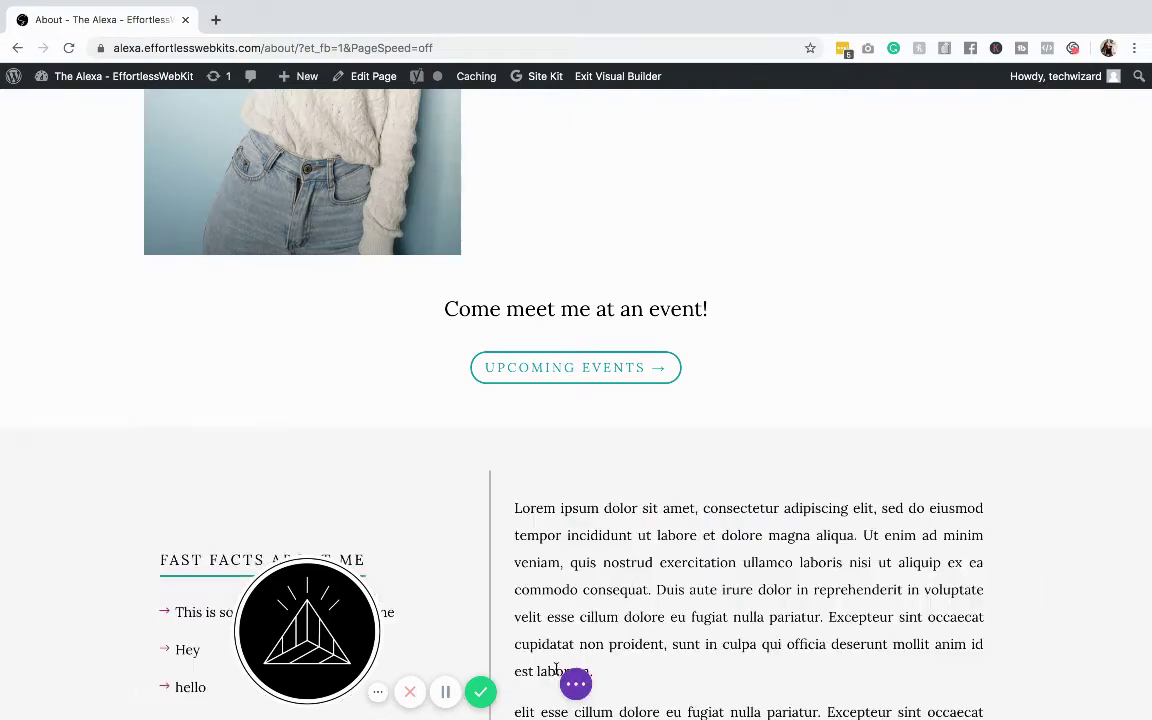
scroll(528, 537, down, 1)
scroll(528, 537, down, 2)
scroll(530, 537, down, 2)
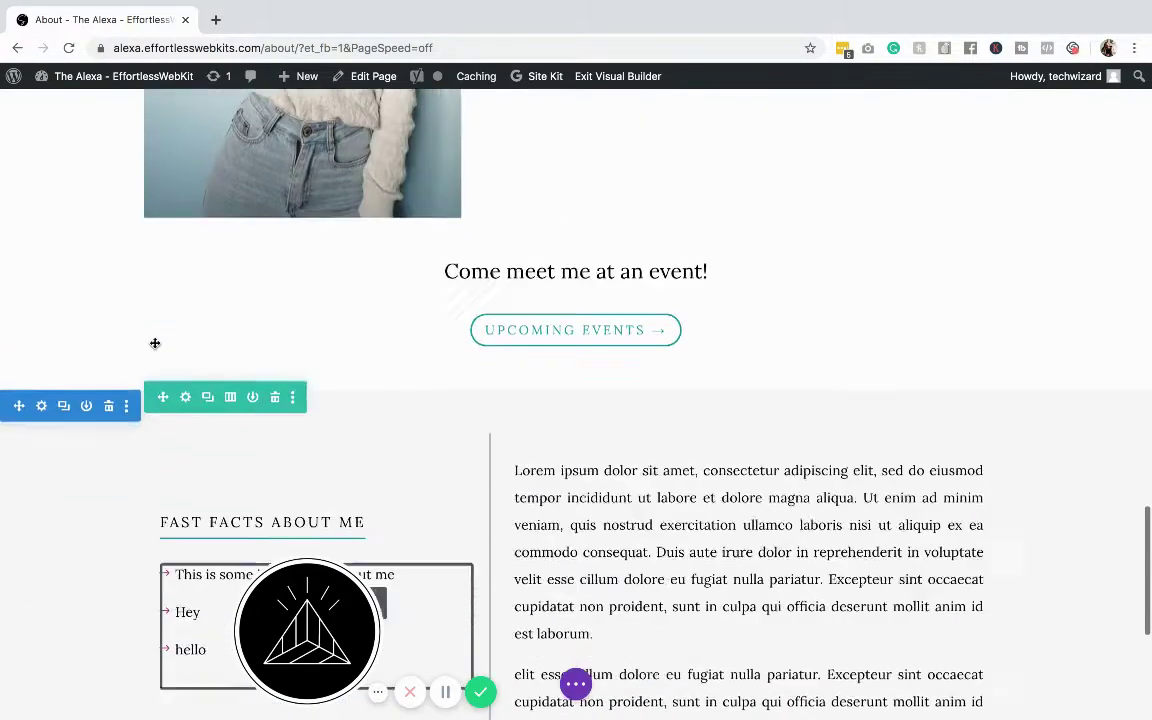
Delete the pasted Fast Facts copy from the bottom of the About page.
drag(162, 340, 155, 340)
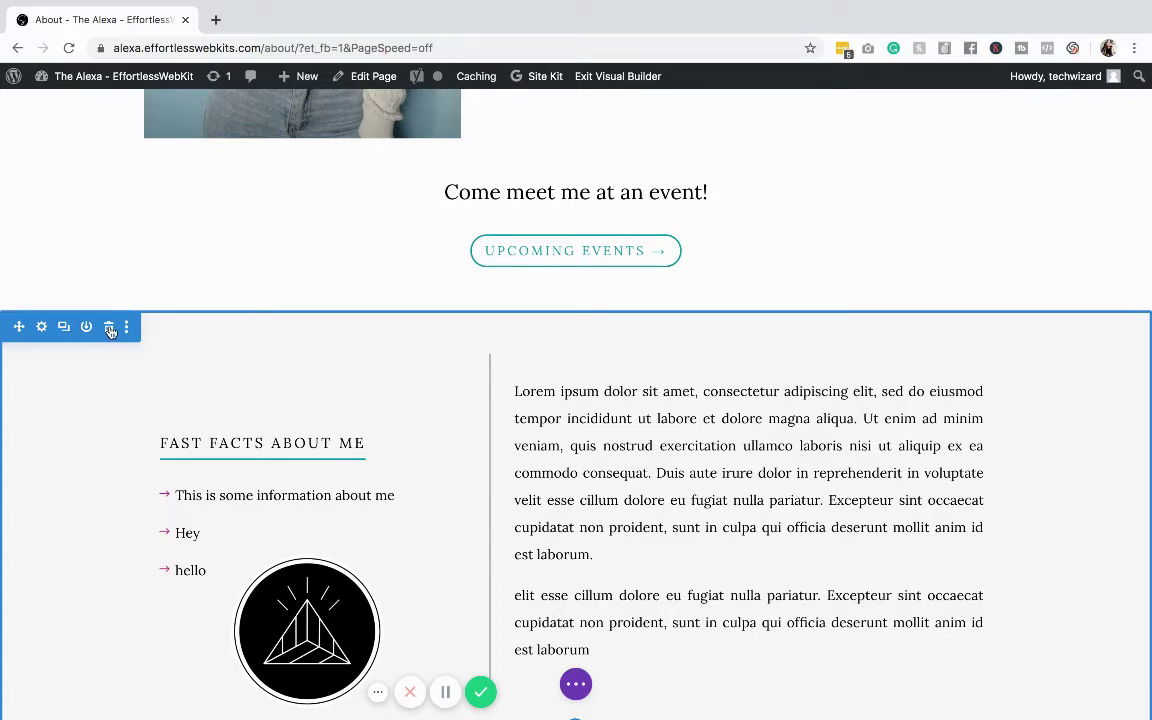
click(110, 326)
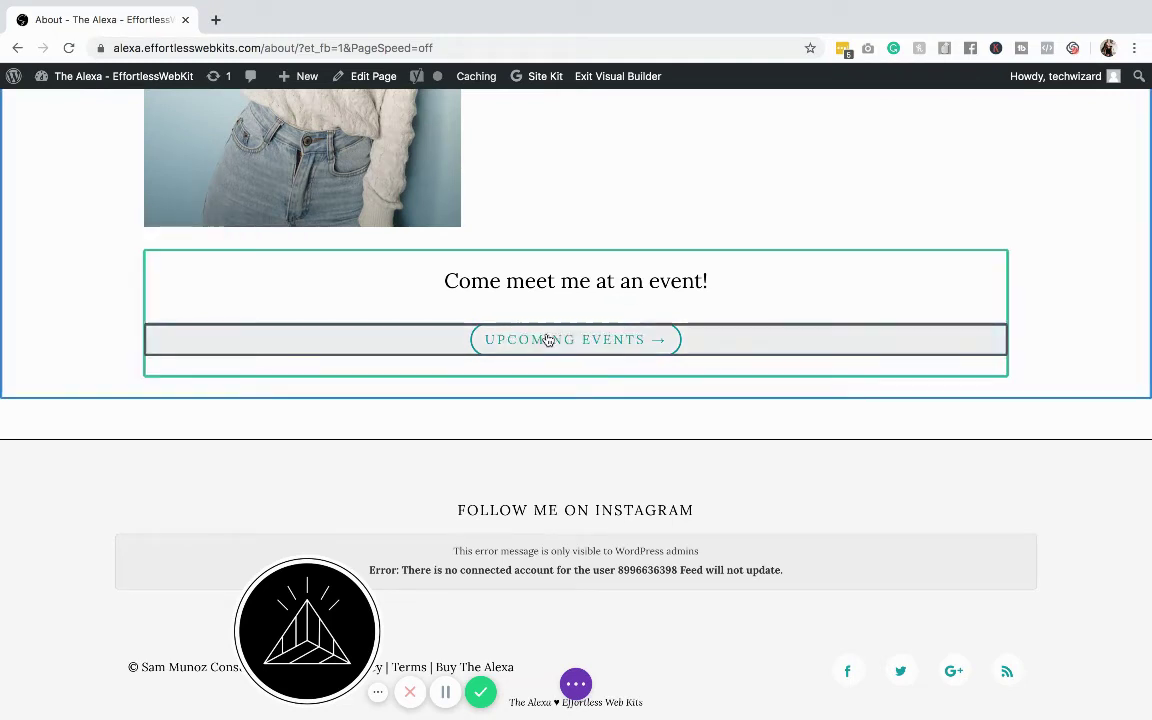
Copy the 'Upcoming Events' button module.
right_click(545, 338)
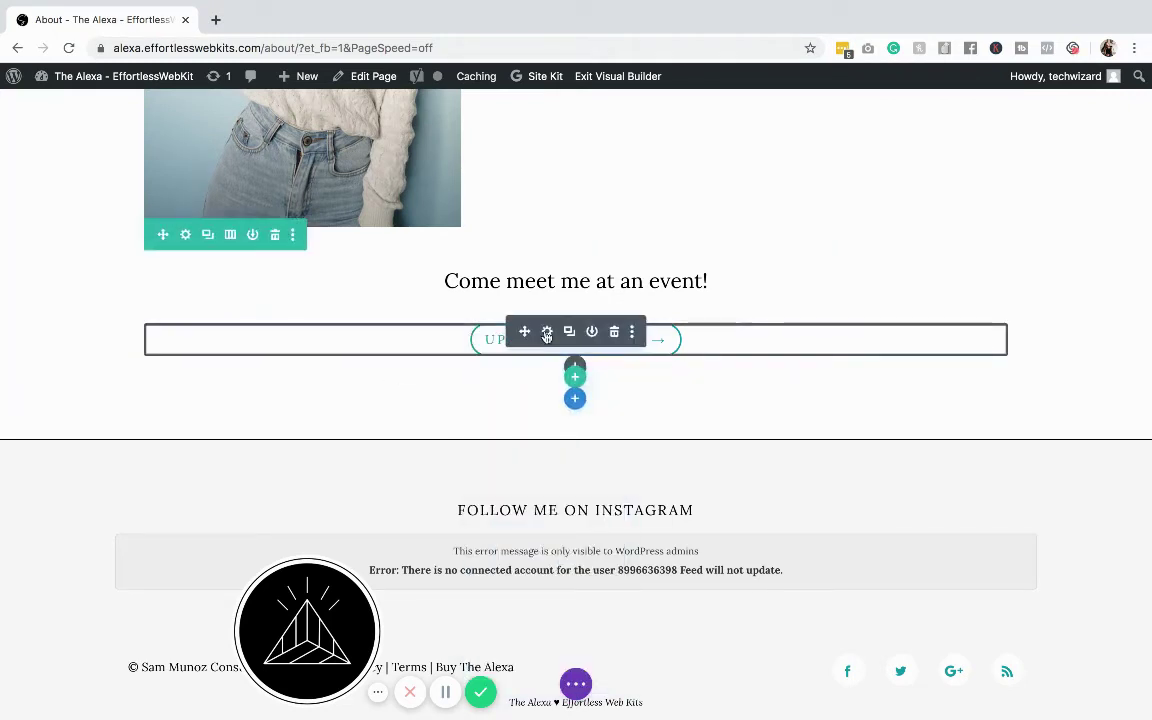
right_click(541, 337)
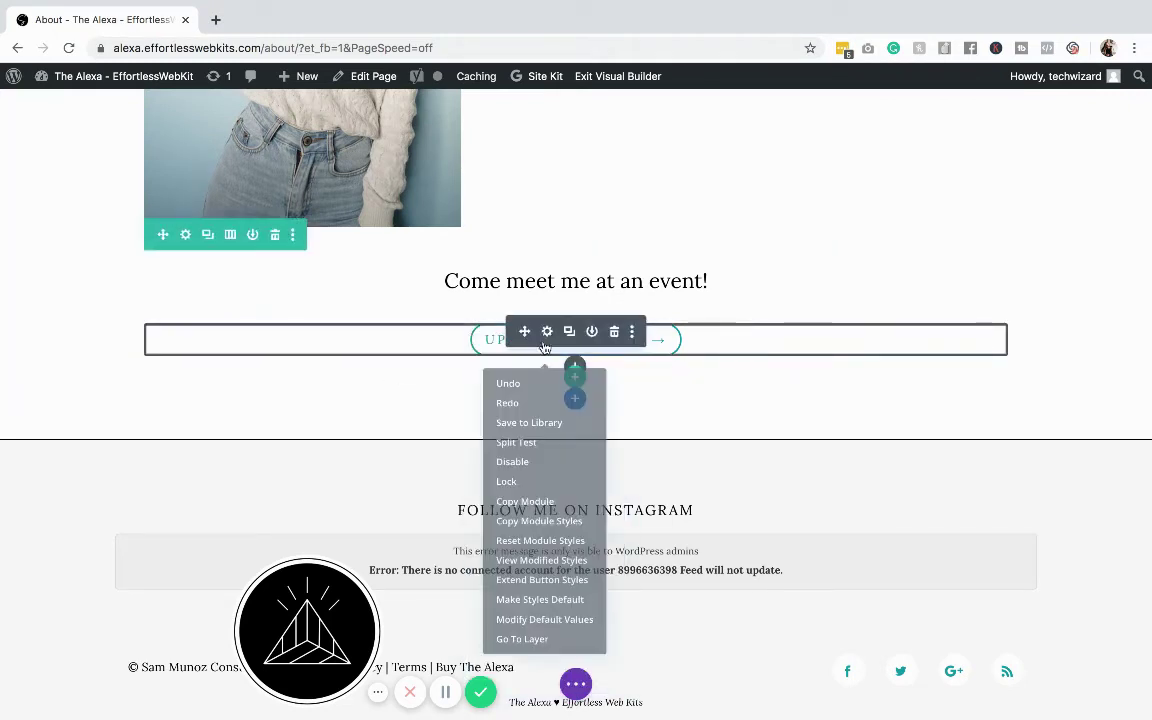
click(527, 500)
Paste the Upcoming Events button under the Press & Awards heading, then delete it.
scroll(532, 501, up, 3)
scroll(533, 499, up, 5)
scroll(533, 497, up, 3)
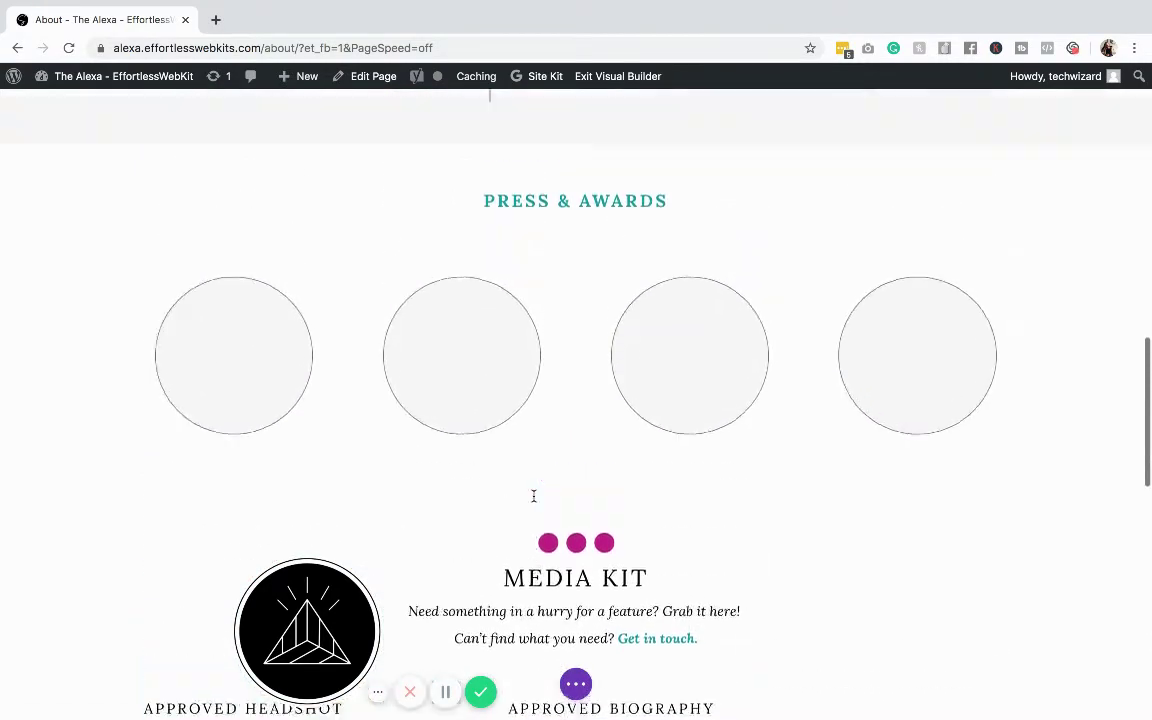
scroll(578, 350, up, 2)
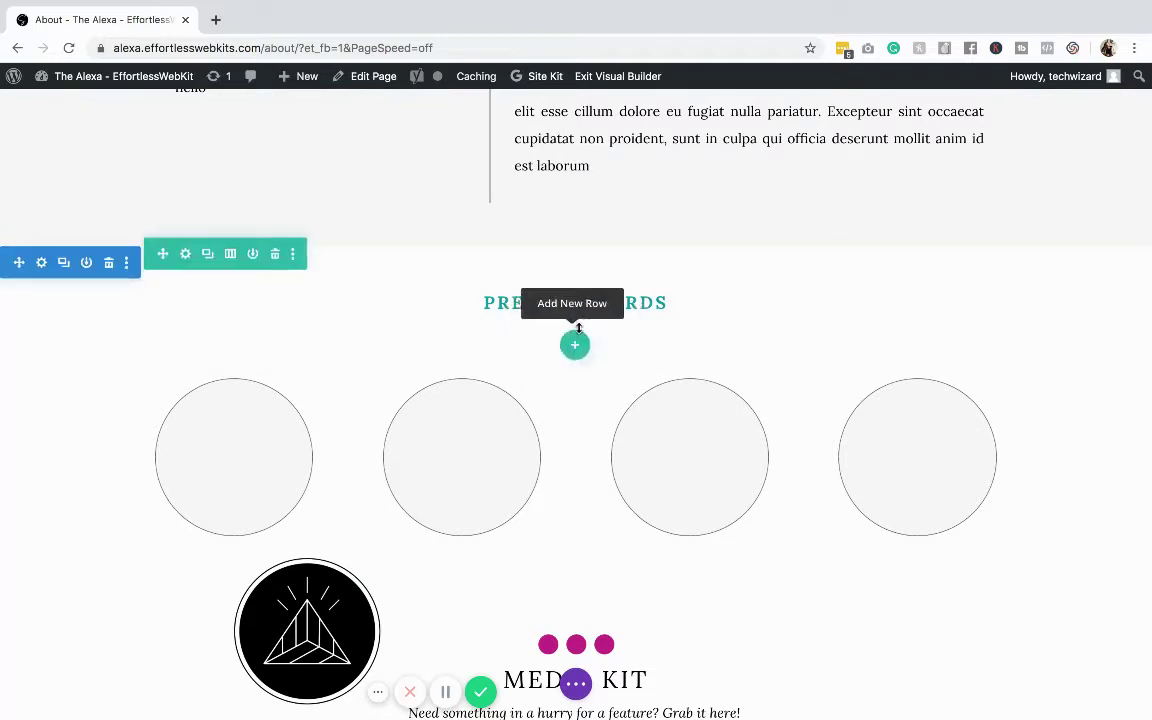
right_click(580, 315)
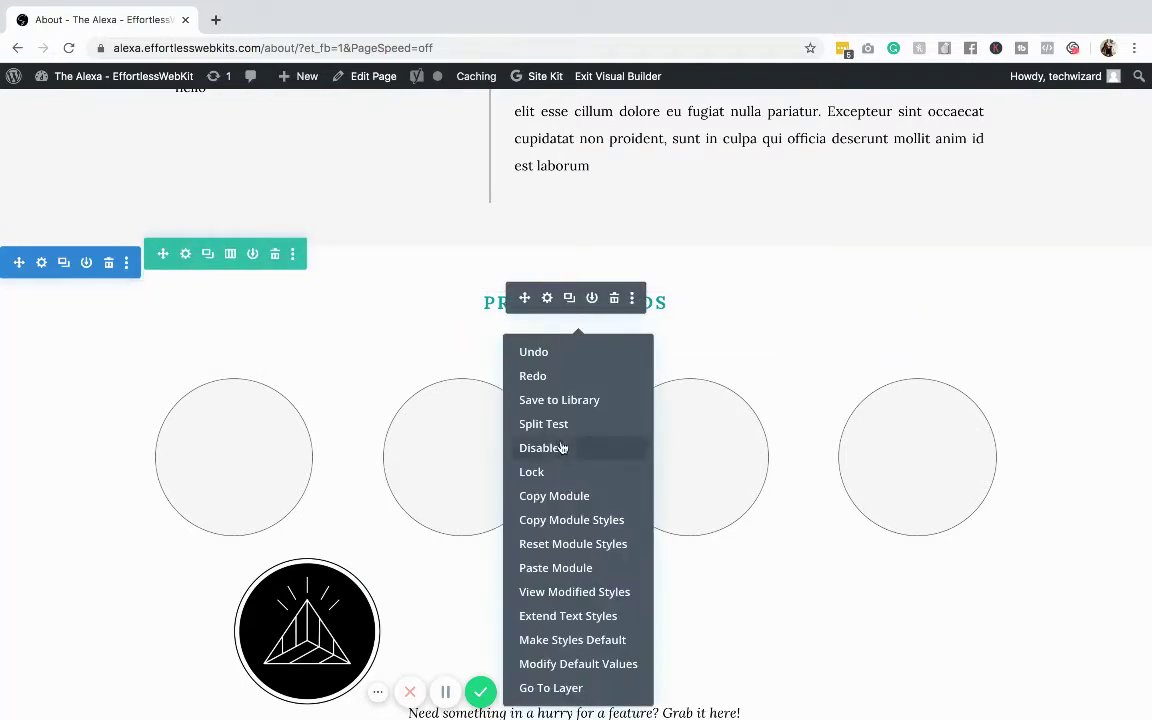
click(569, 570)
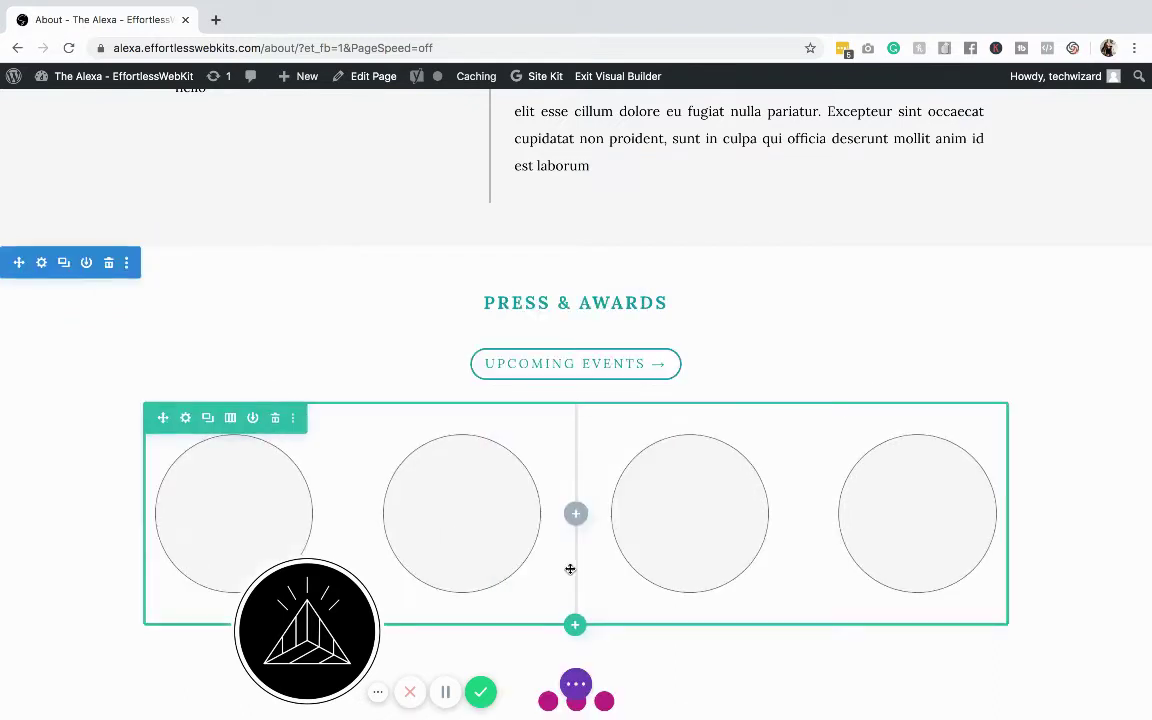
click(613, 357)
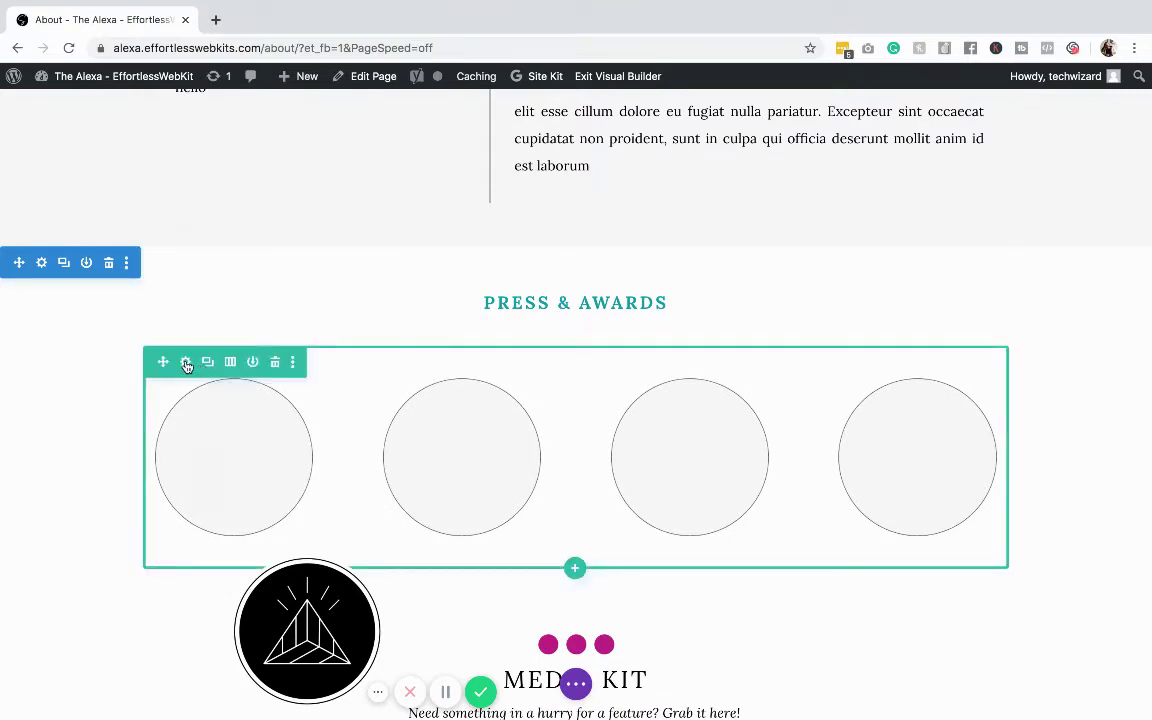
Copy the four-circle row.
right_click(186, 366)
click(162, 526)
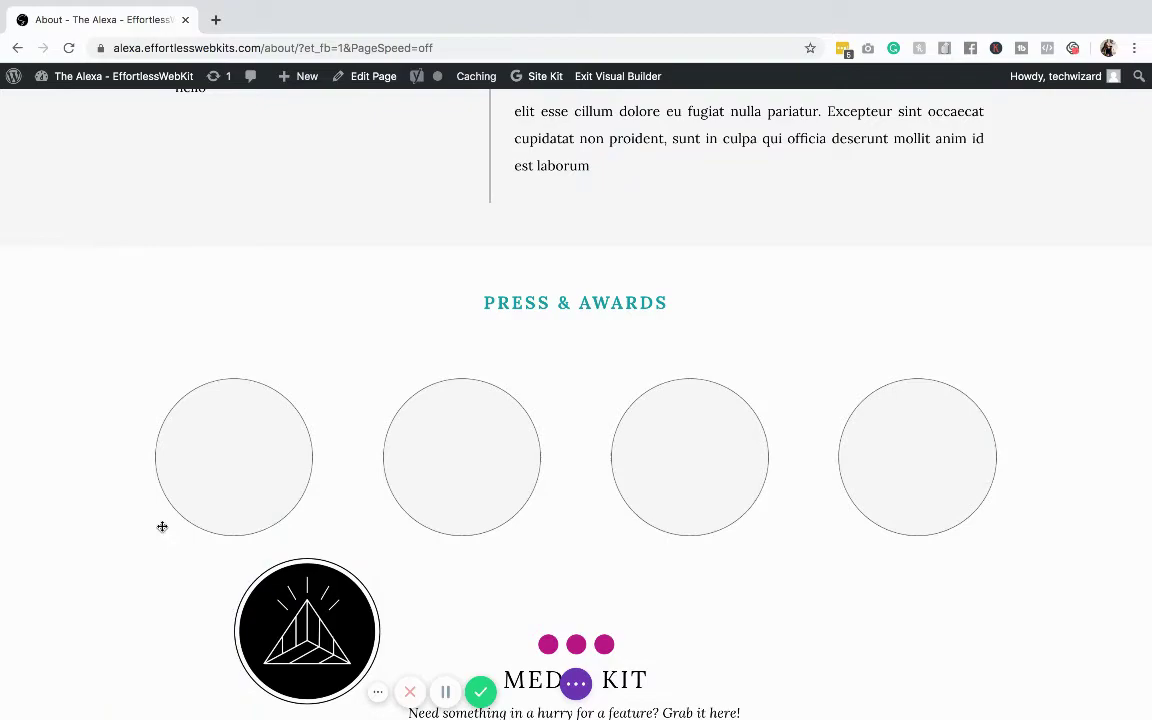
scroll(162, 526, up, 2)
scroll(185, 514, up, 5)
scroll(593, 455, down, 1)
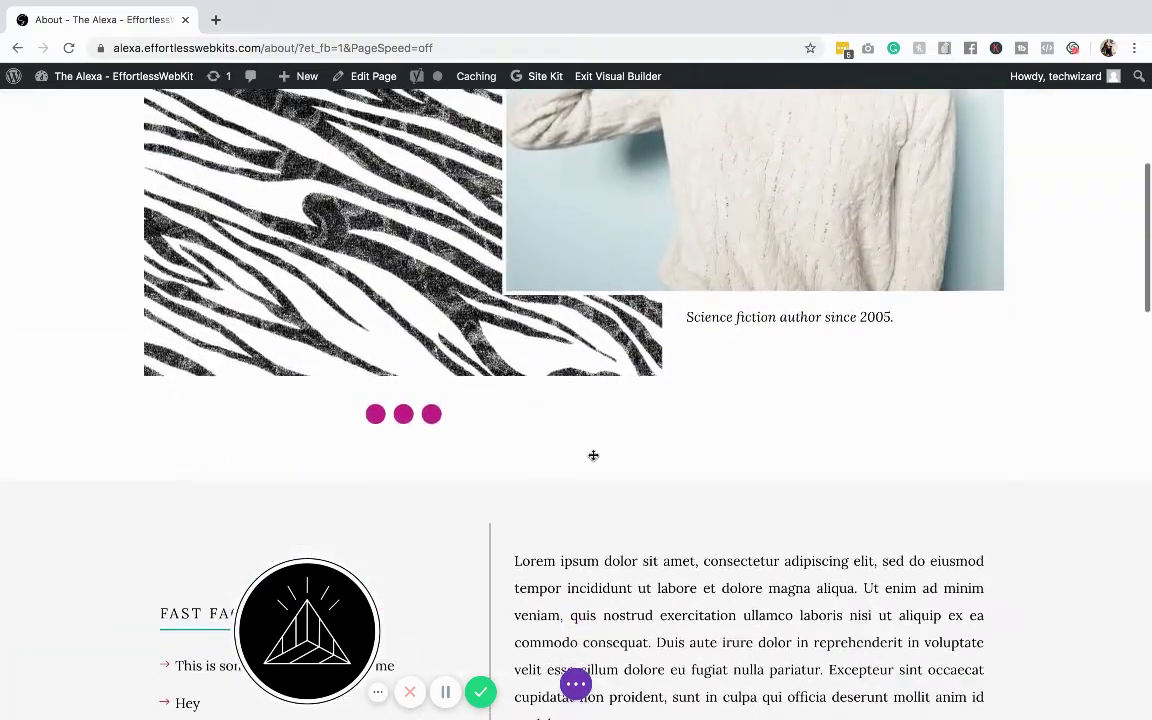
mouse_move(578, 300)
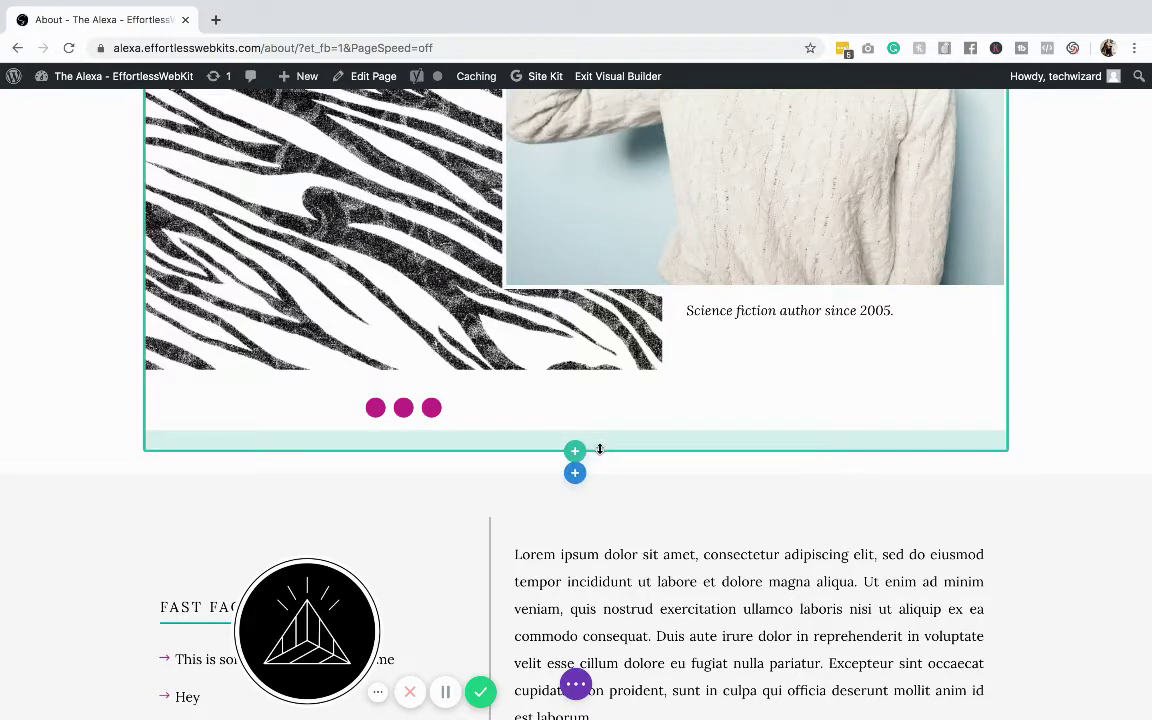
Paste the four-circle row below the zebra-image row, then delete the pasted copy.
right_click(577, 450)
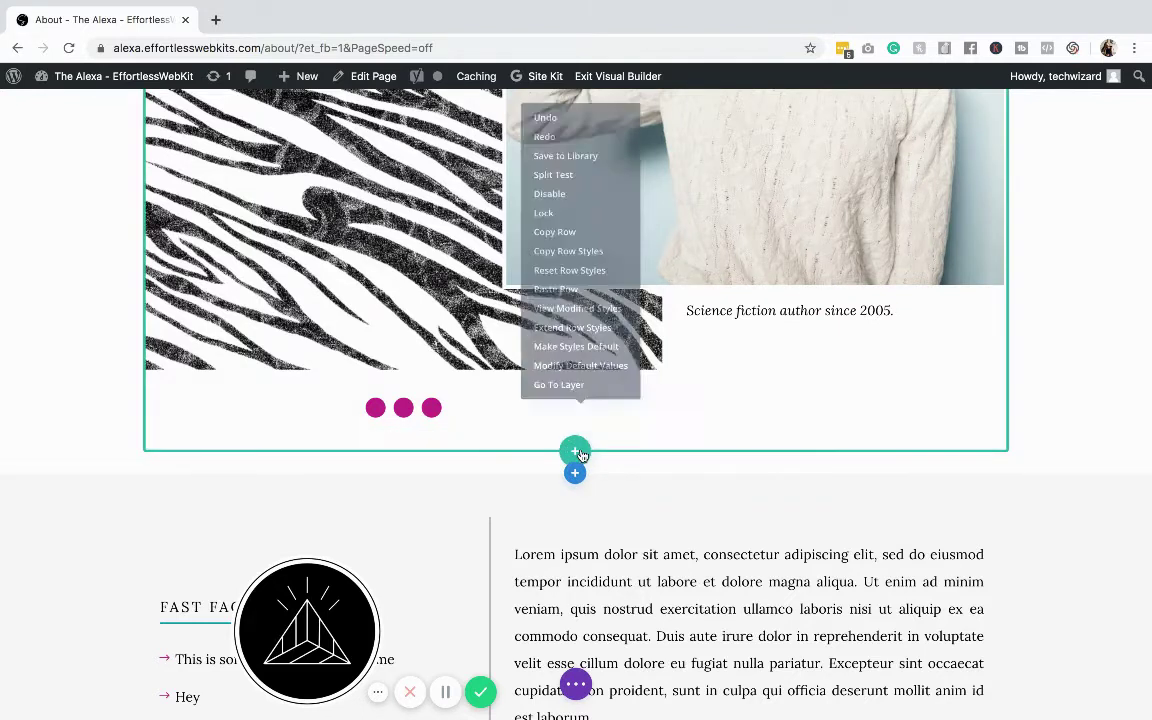
click(540, 299)
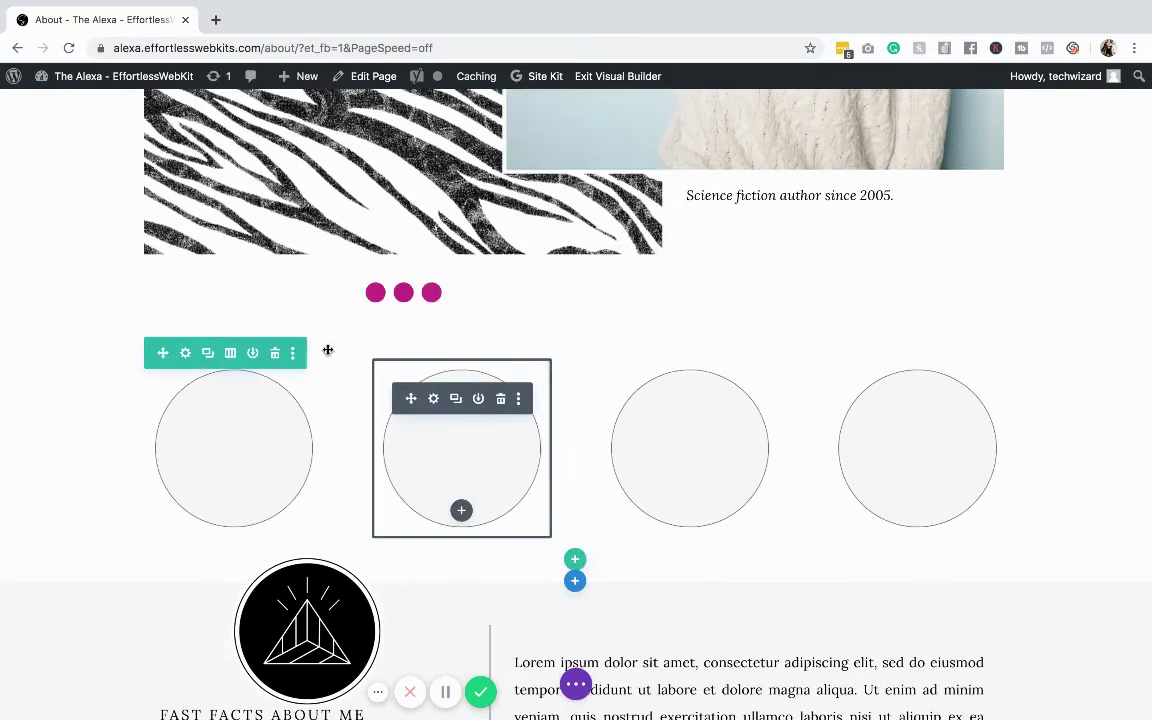
click(276, 357)
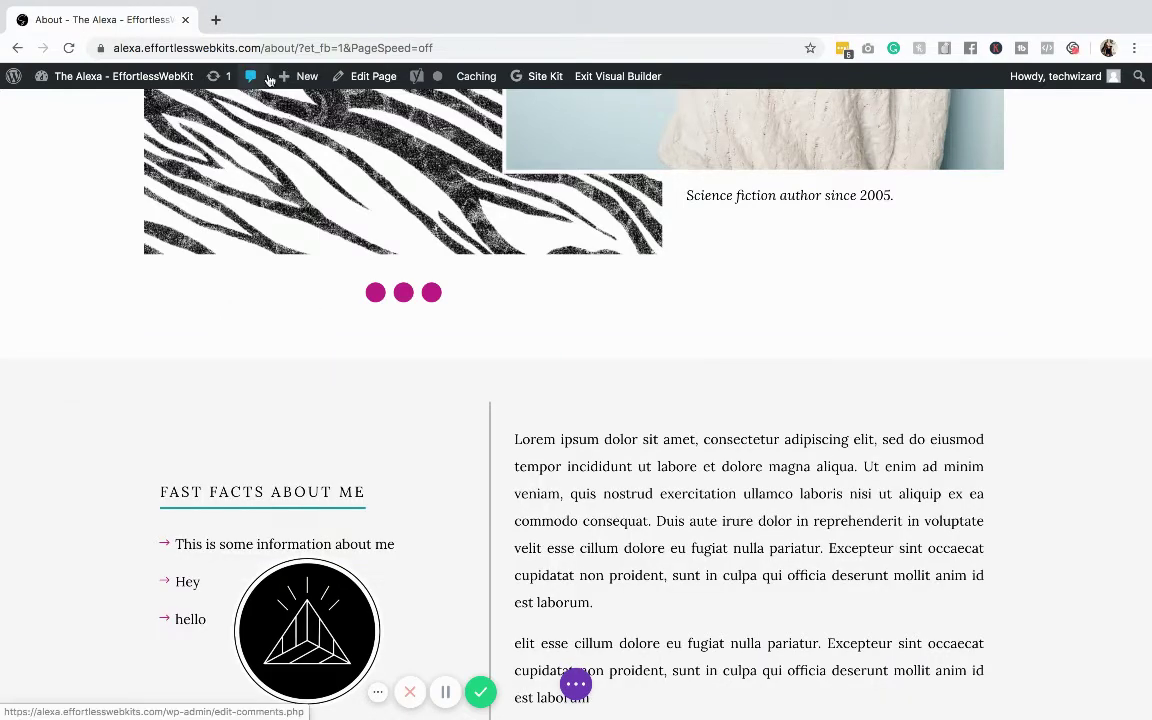
Load the Alexa site's Home page in a new tab by entering 'alexa.e'.
click(215, 19)
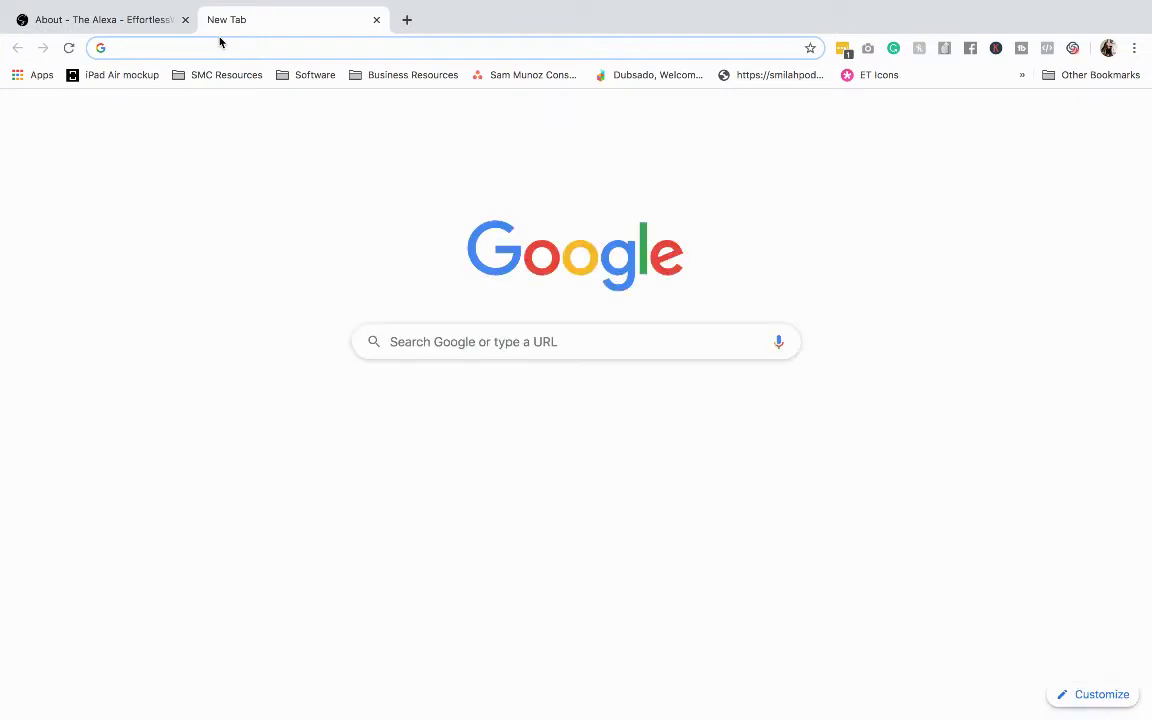
text(alexa.e)
key(Return)
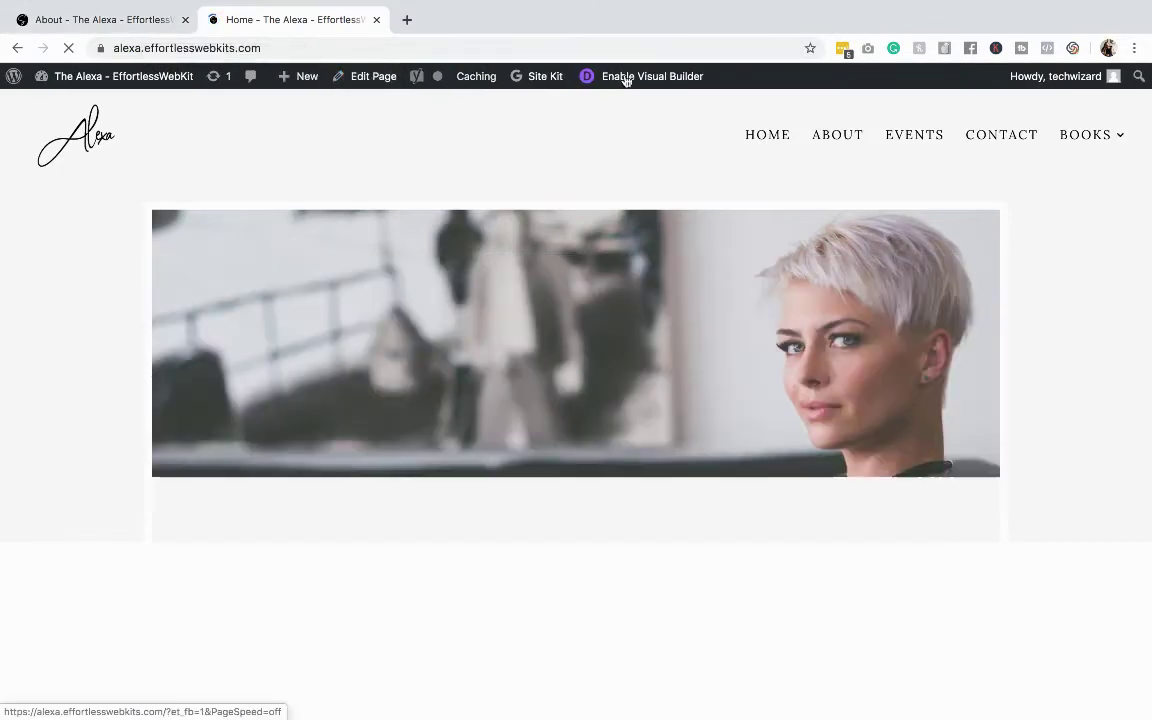
Start the visual builder on the Home page and return to the About page's top.
click(604, 88)
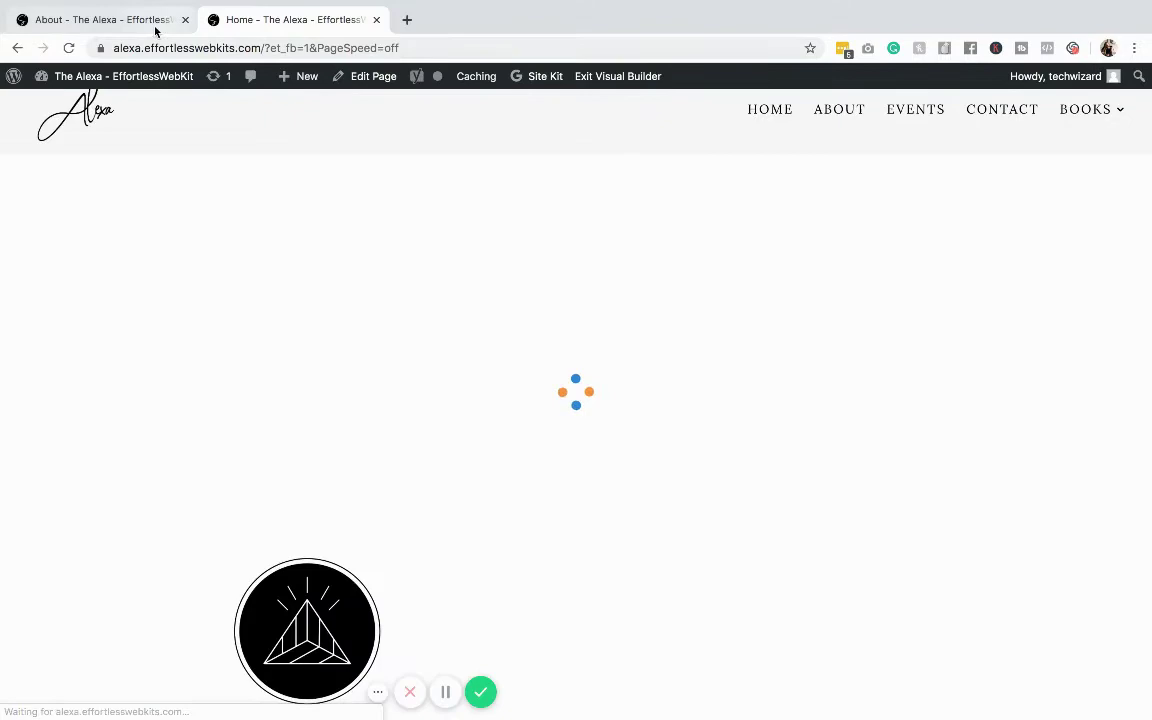
click(152, 22)
scroll(333, 190, up, 2)
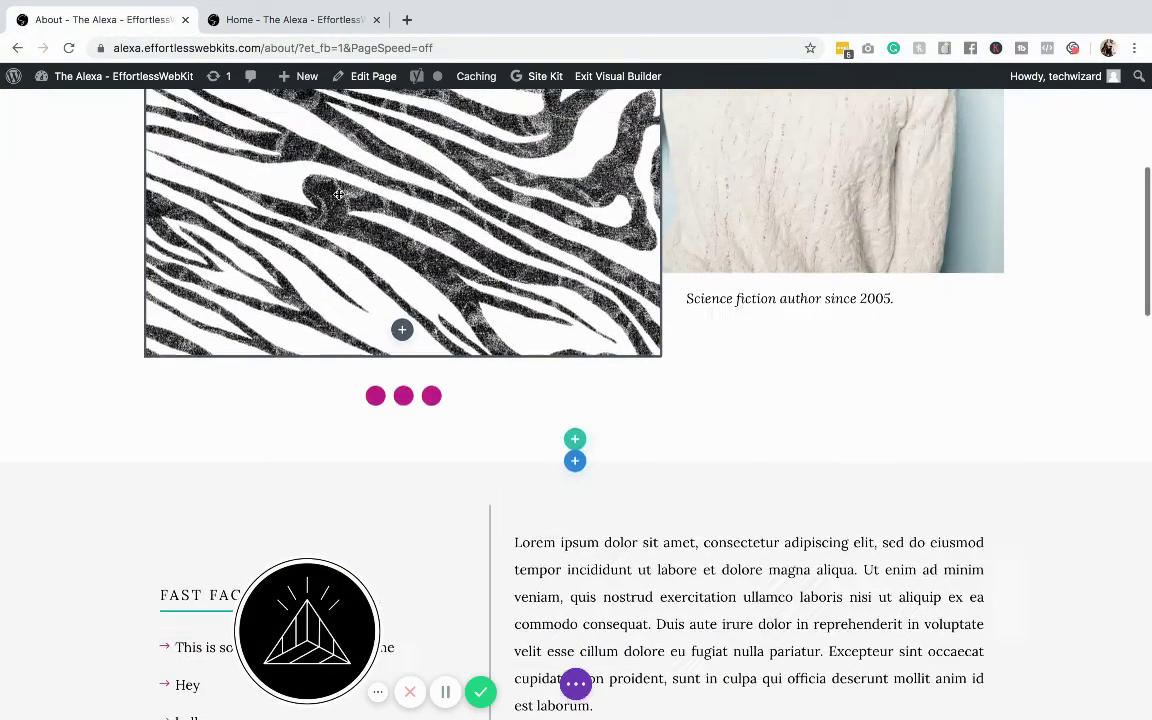
scroll(333, 190, up, 3)
scroll(320, 190, up, 4)
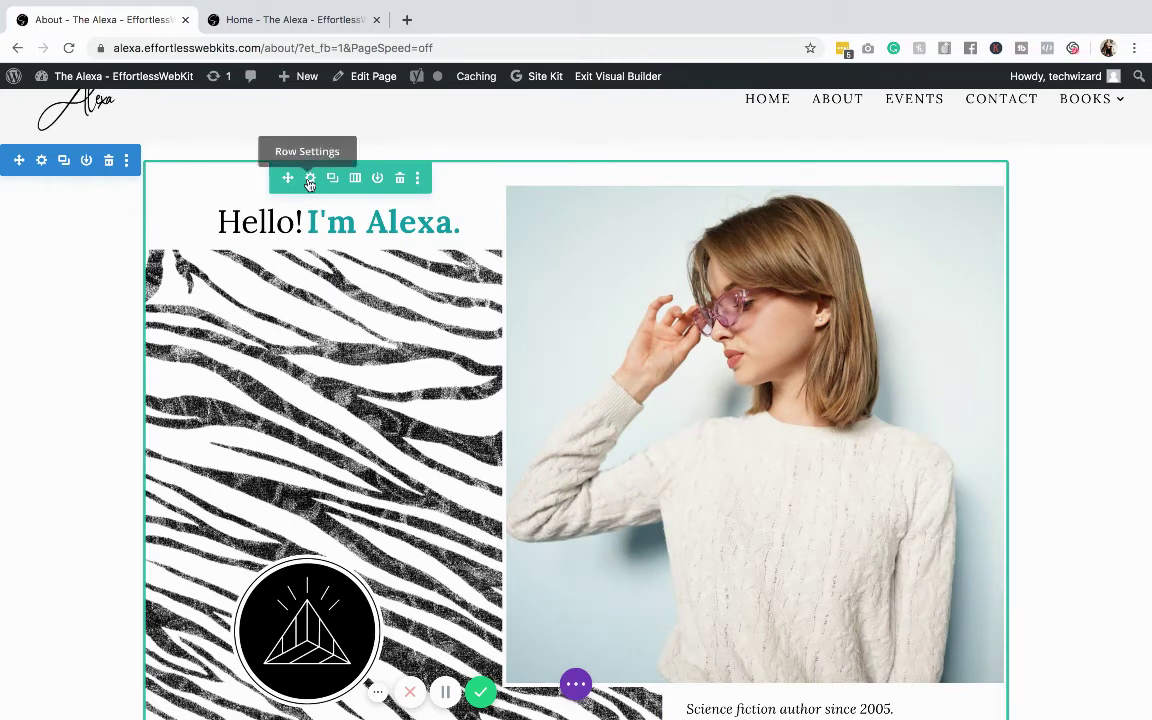
Copy the 'Hello! I'm Alexa' row and switch back to the Home tab.
right_click(310, 183)
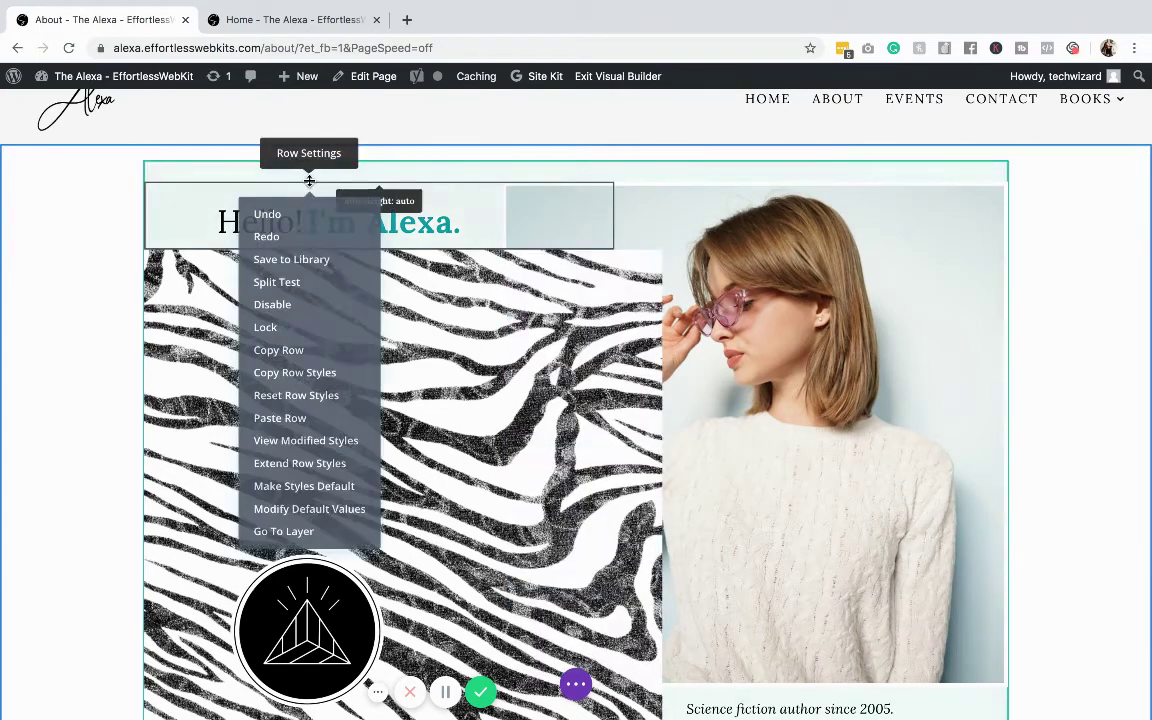
click(299, 350)
mouse_move(300, 76)
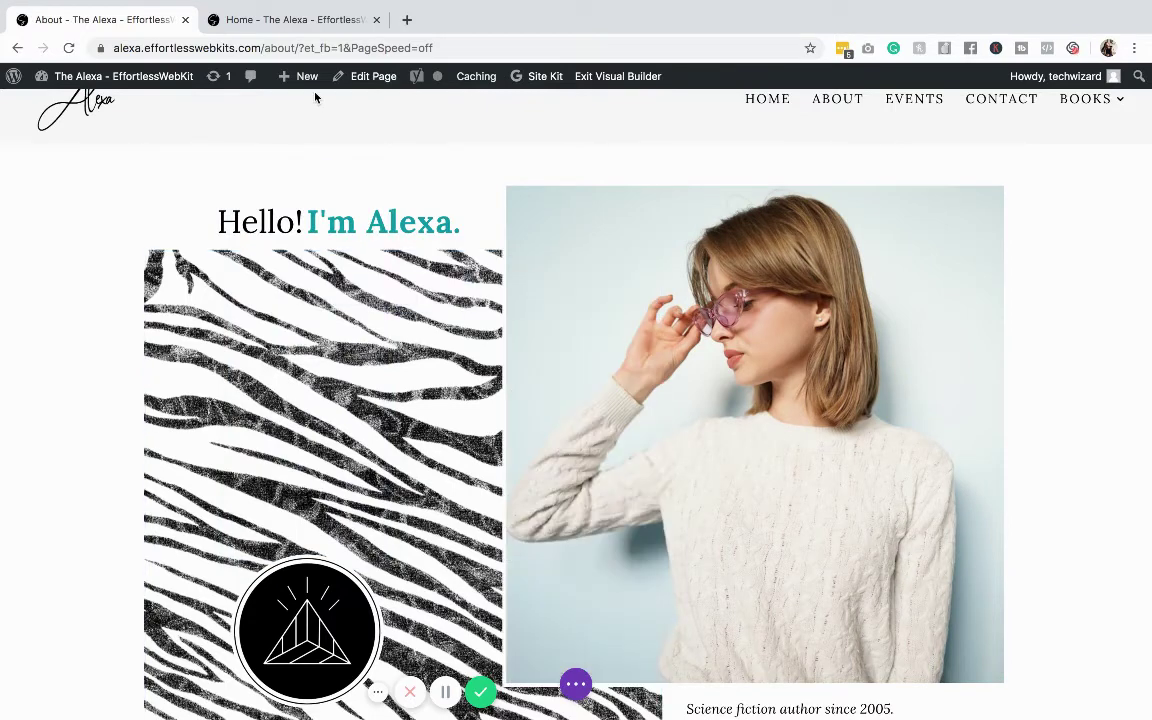
click(283, 20)
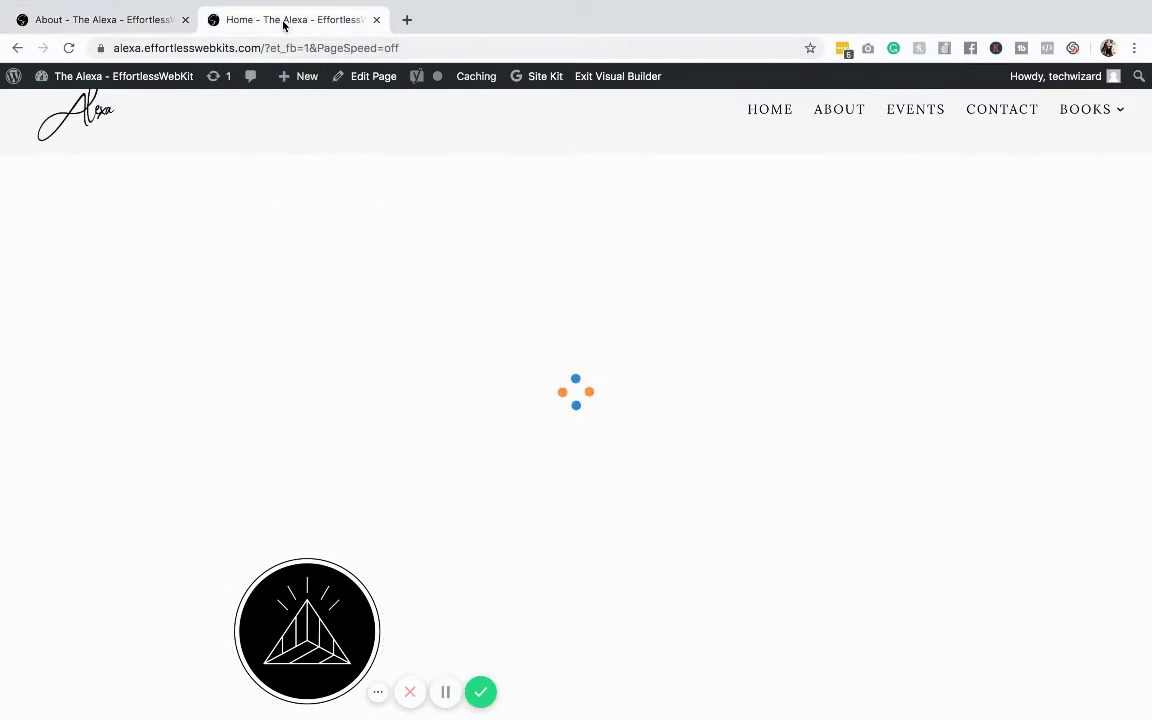
Paste the 'Hello! I'm Alexa' row beneath the Home page hero banner, above Welcome.
scroll(510, 270, down, 3)
scroll(560, 300, down, 2)
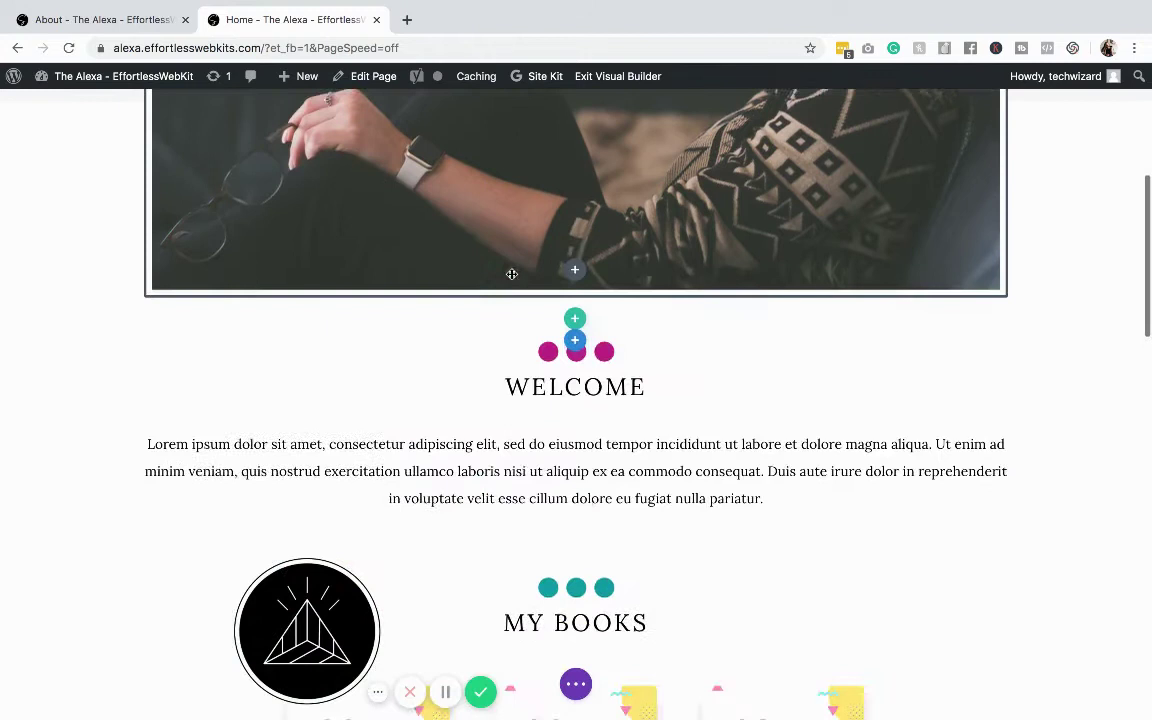
right_click(579, 297)
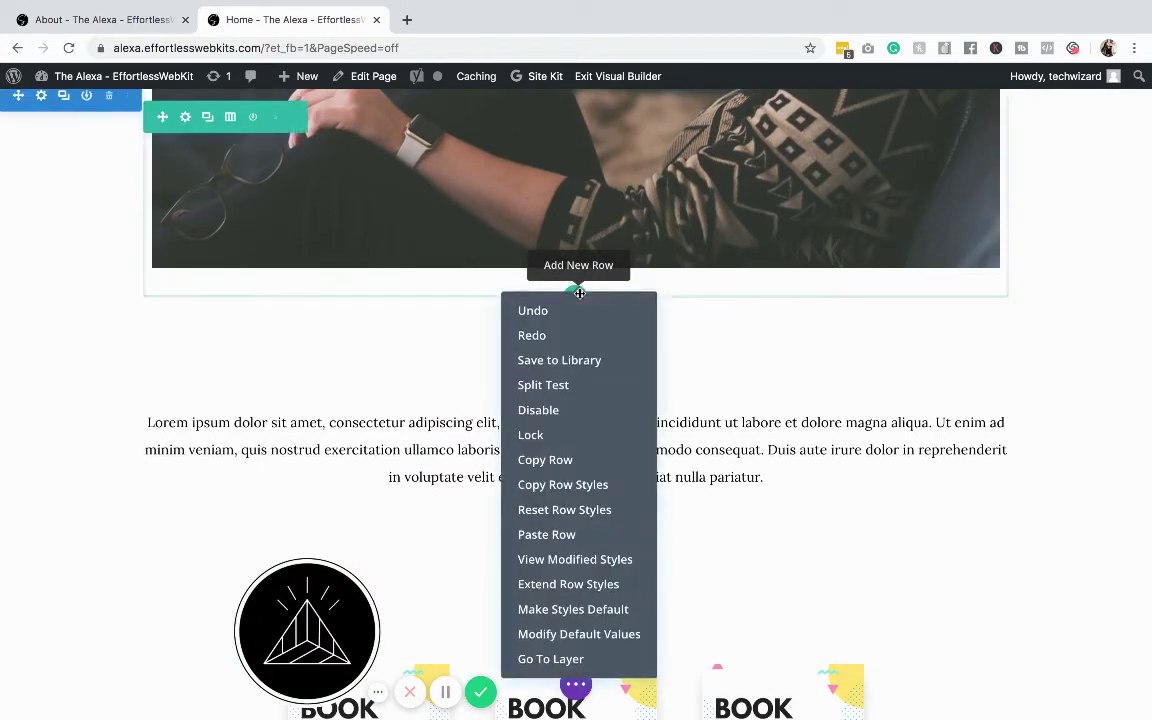
click(547, 533)
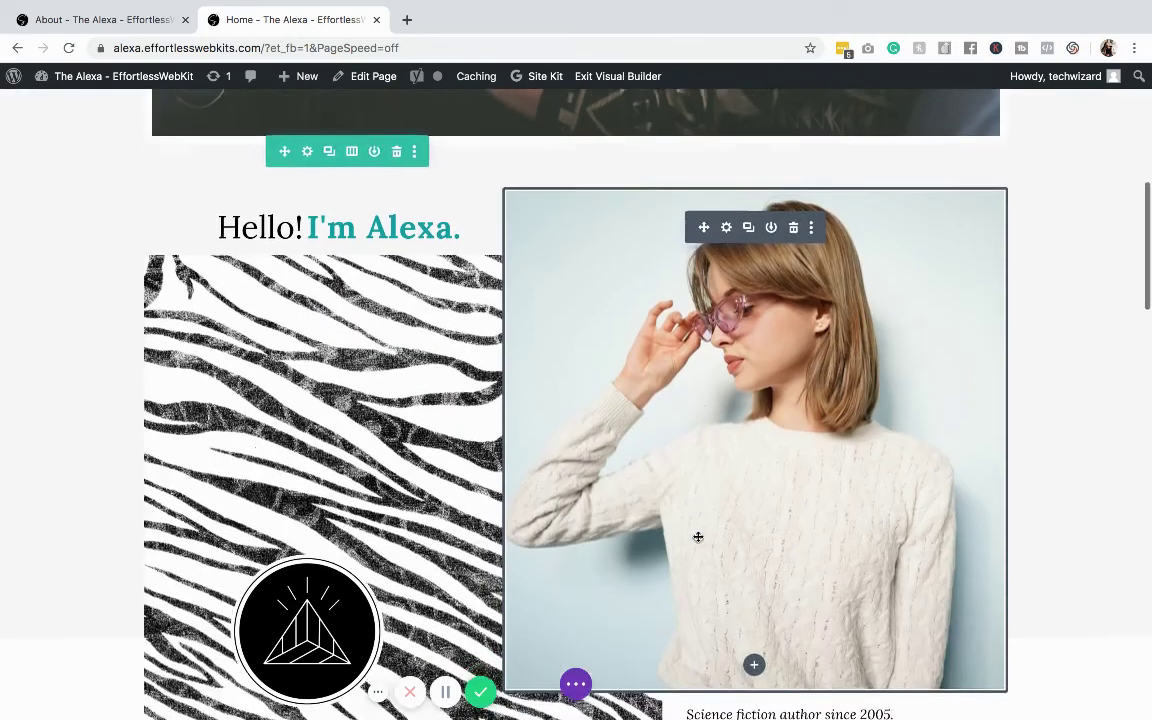
scroll(702, 538, down, 3)
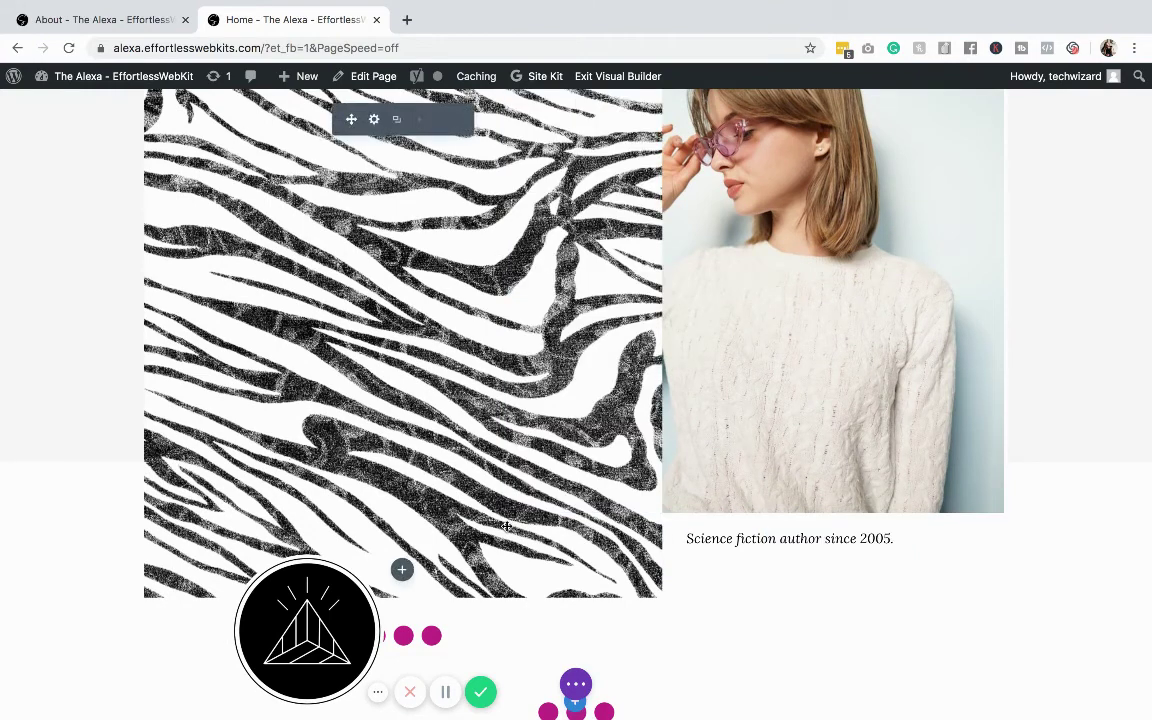
drag(279, 619, 72, 619)
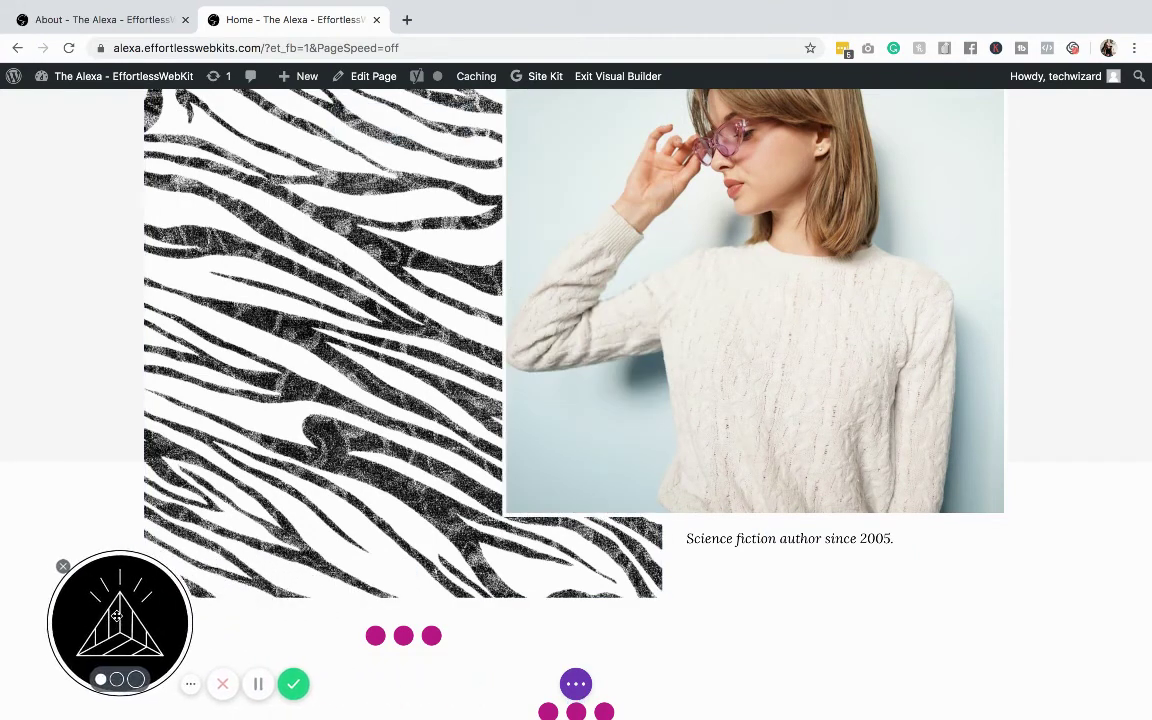
scroll(376, 520, up, 7)
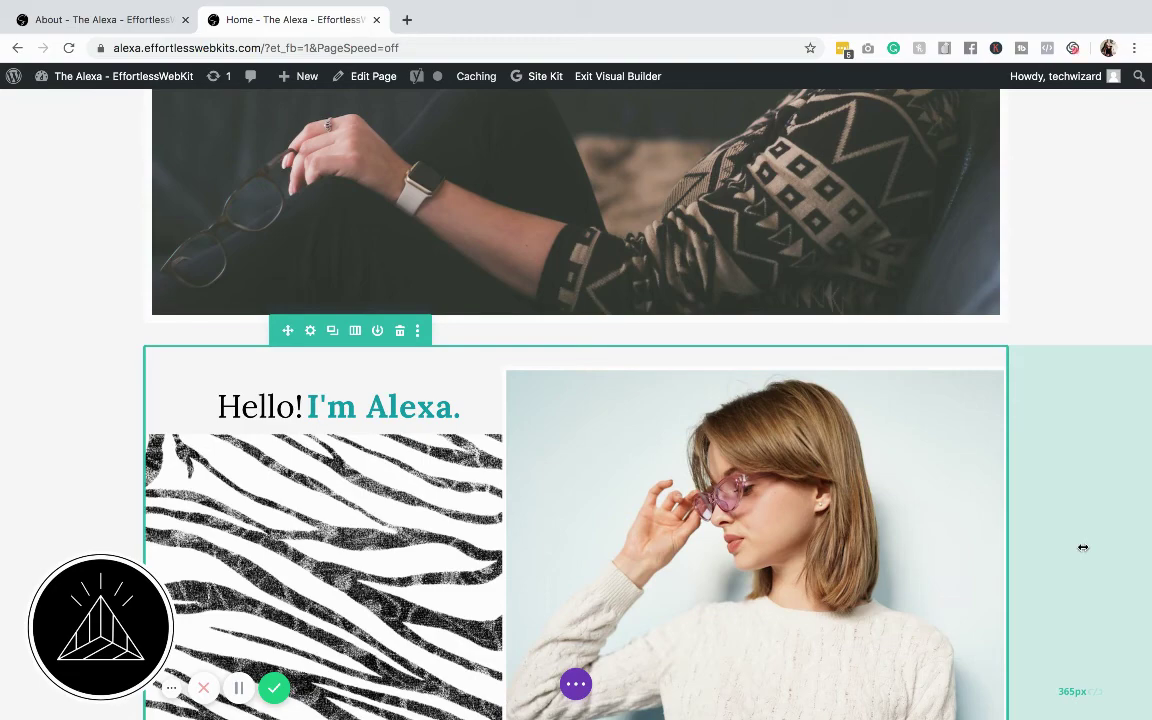
scroll(1083, 547, down, 5)
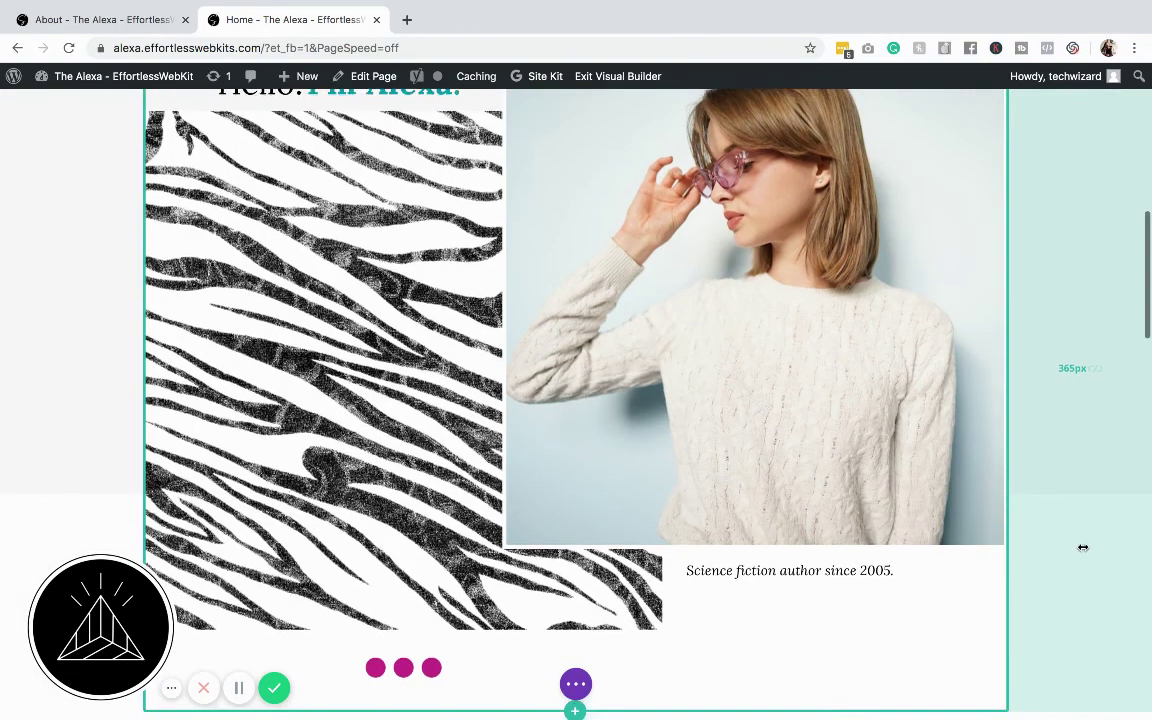
scroll(1083, 547, down, 2)
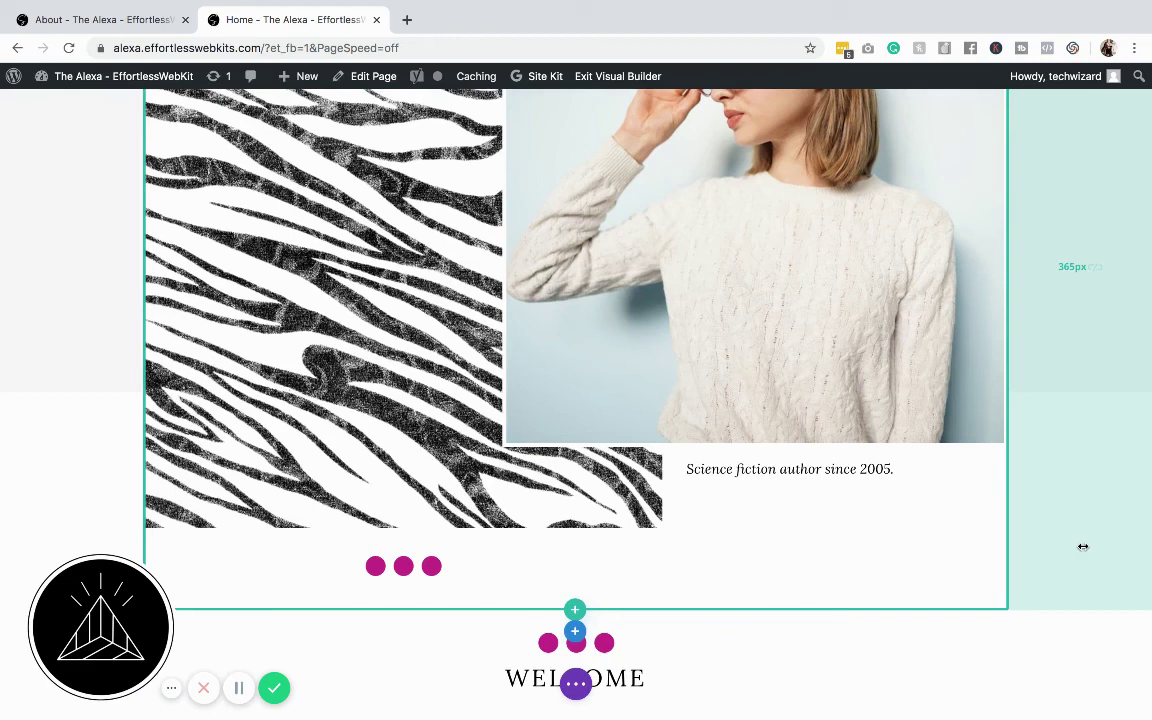